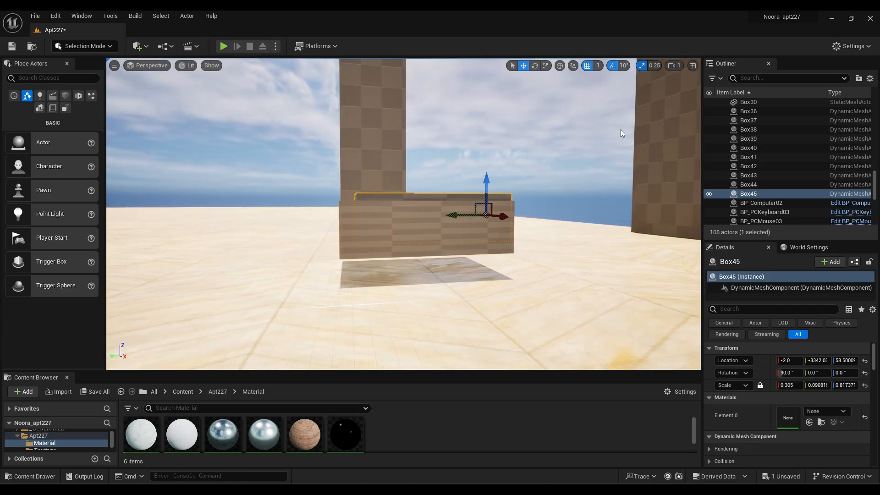
Step: Align the inner cutter box inside the larger drawer block, with its top edge protruding above the block
right_click_drag(493, 231, 492, 202)
left_click_drag(493, 231, 493, 226)
mouse_move(493, 233)
right_mouse_down()
mouse_move(447, 233)
mouse_move(492, 233)
right_mouse_up()
left_click_drag(492, 234, 470, 233)
right_click_drag(470, 233, 451, 238)
mouse_move(507, 214)
right_mouse_down()
mouse_move(461, 214)
mouse_move(507, 214)
right_mouse_up()
left_click_drag(496, 195, 490, 194)
right_click_drag(490, 194, 389, 229)
mouse_move(458, 202)
right_mouse_down()
mouse_move(413, 183)
mouse_move(418, 151)
mouse_move(459, 202)
right_mouse_up()
Step: Hollow out the drawer block by subtracting the inner box from it with the Boolean modeling tool
left_click(458, 202)
left_click(452, 152, "shift")
key("shift+5")
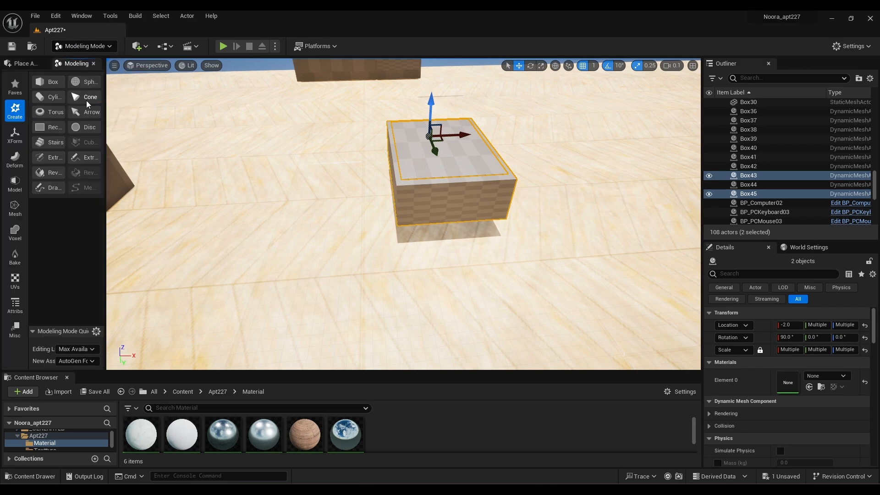
left_click(89, 86)
key("Return")
Step: Fit the hollow drawer into the wardrobe's lowest small bay at X -482, Y -3244, raising the camera speed to 0.33
right_click_drag(405, 263, 316, 211)
left_click_drag(645, 253, 398, 260)
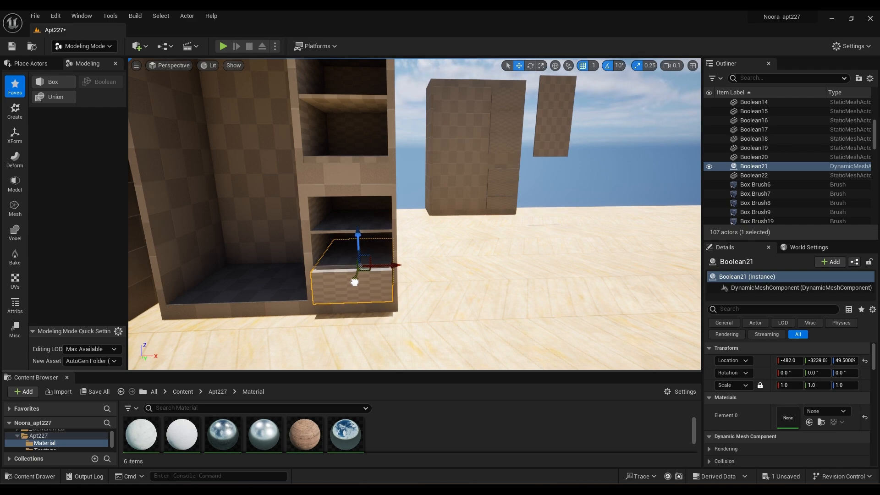
right_click_drag(354, 282, 215, 296)
left_click(672, 65)
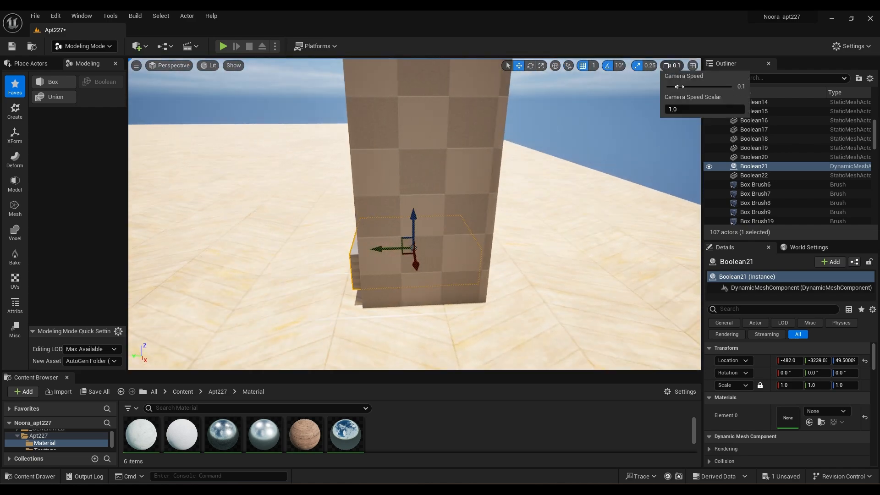
left_click_drag(681, 85, 686, 86)
mouse_move(505, 192)
right_mouse_down()
mouse_move(412, 202)
mouse_move(495, 202)
right_mouse_up()
key("alt+j")
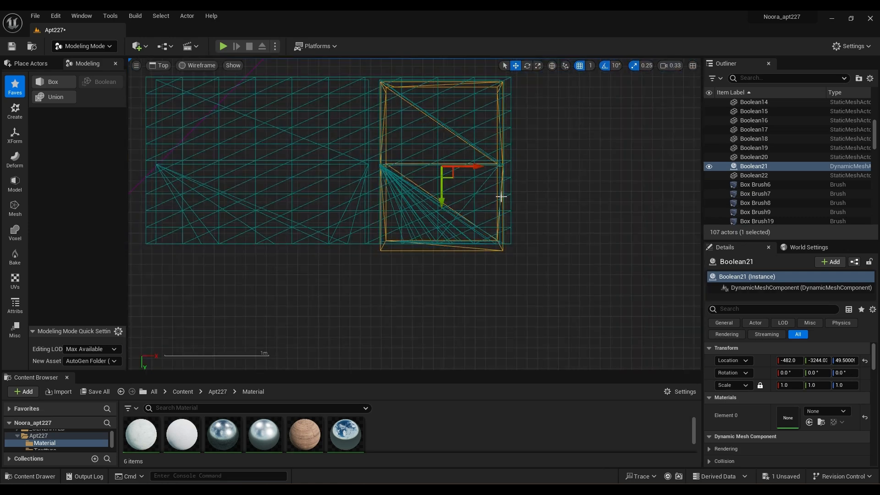
Step: Duplicate the drawer directly above the first one in the front view, placing the copy at Z 104.5
key("alt+k")
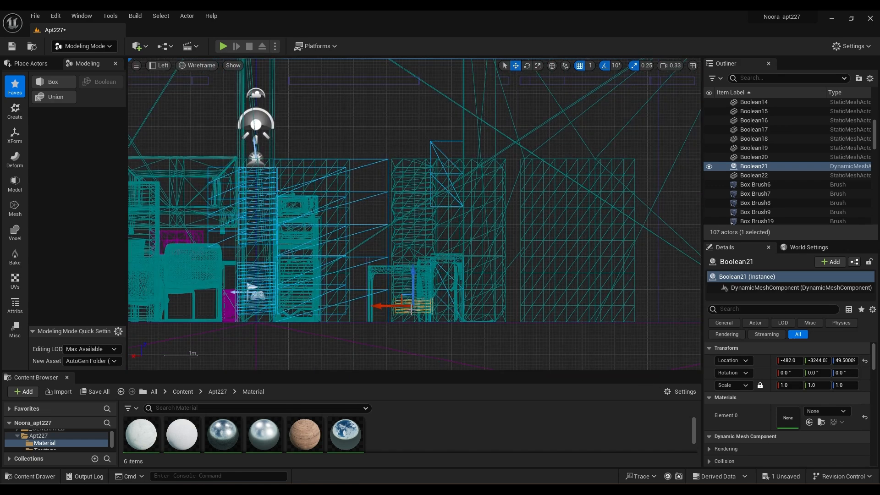
key("alt+h")
right_click(386, 208)
mouse_move(420, 346)
left_click(541, 346)
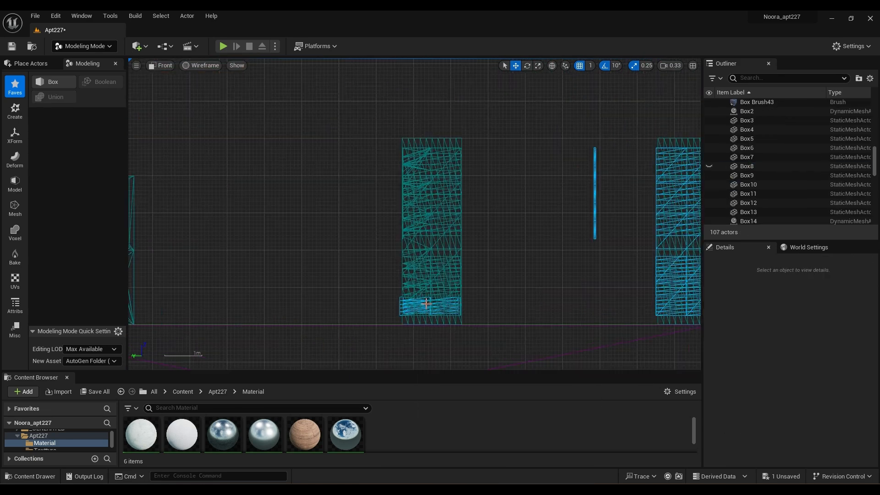
left_click(425, 303)
key("f")
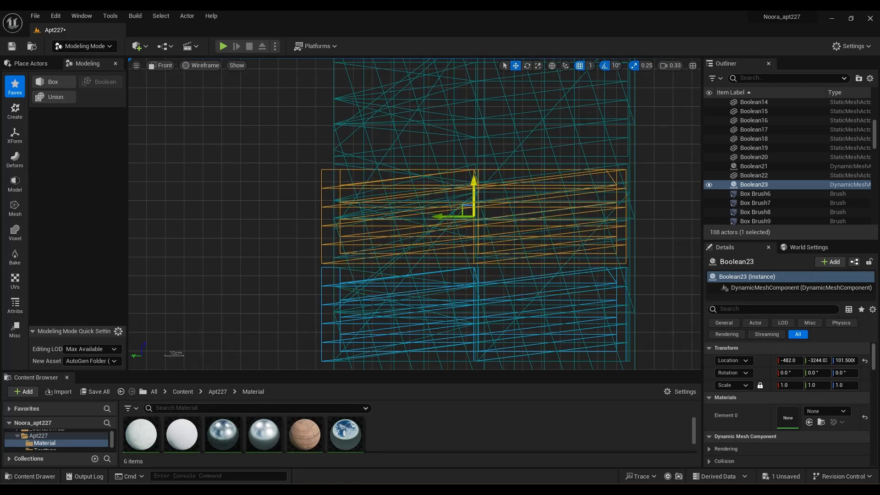
left_click_drag(474, 183, 474, 178)
Step: Duplicate the second drawer upward to Z 158.5 as a third drawer and return to the perspective view
right_click_drag(505, 193, 475, 326)
scroll(472, 241, "up", 1)
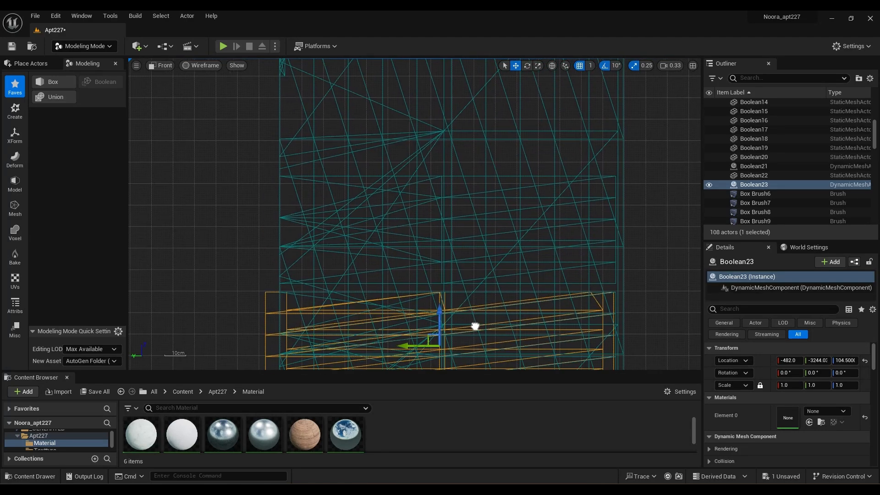
left_click_drag(439, 312, 438, 201, "alt")
right_click_drag(370, 293, 475, 292)
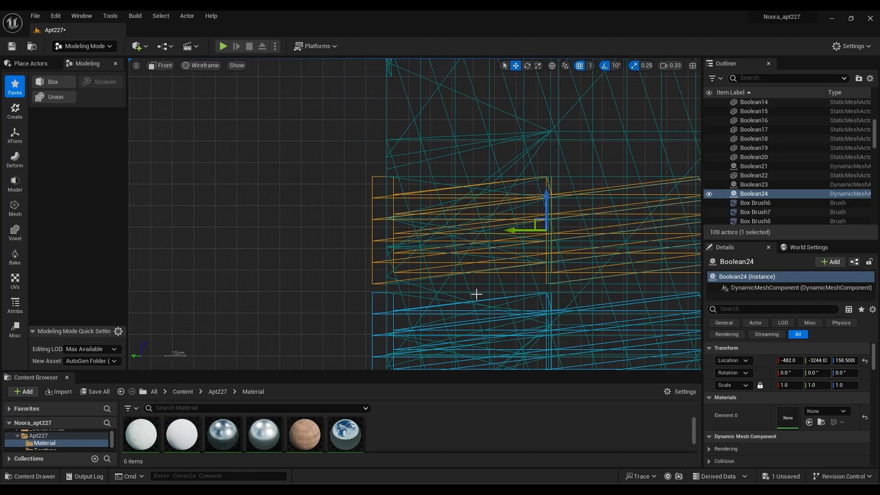
key("alt+g")
Step: Duplicate the tall box from the far wardrobe to Y -3285 near the open wardrobe and set its X scale to 0.4
right_click_drag(390, 201, 471, 202)
left_click(471, 204)
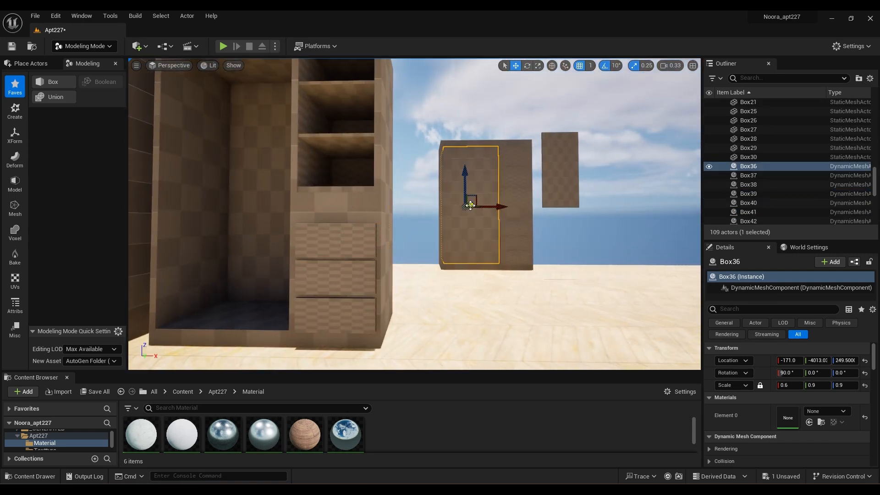
left_click_drag(471, 205, 564, 347, "alt")
right_click_drag(564, 347, 635, 331)
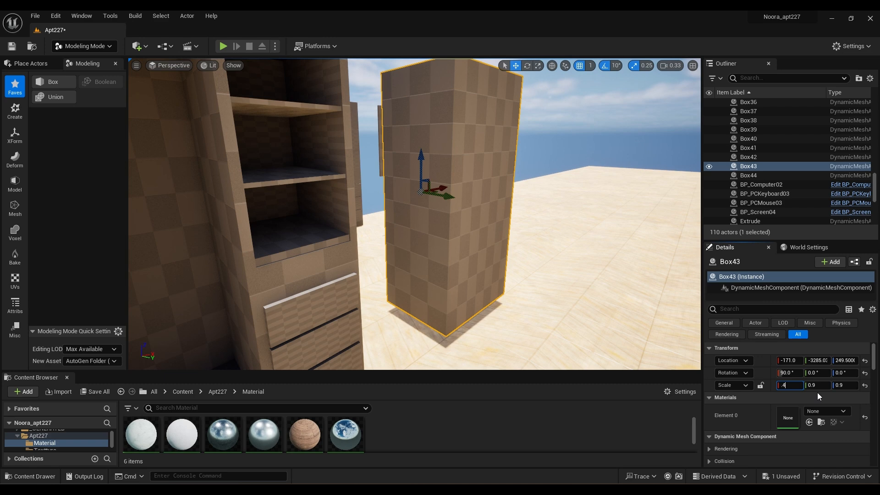
type(".4")
key("Return")
type(".1")
key("Return")
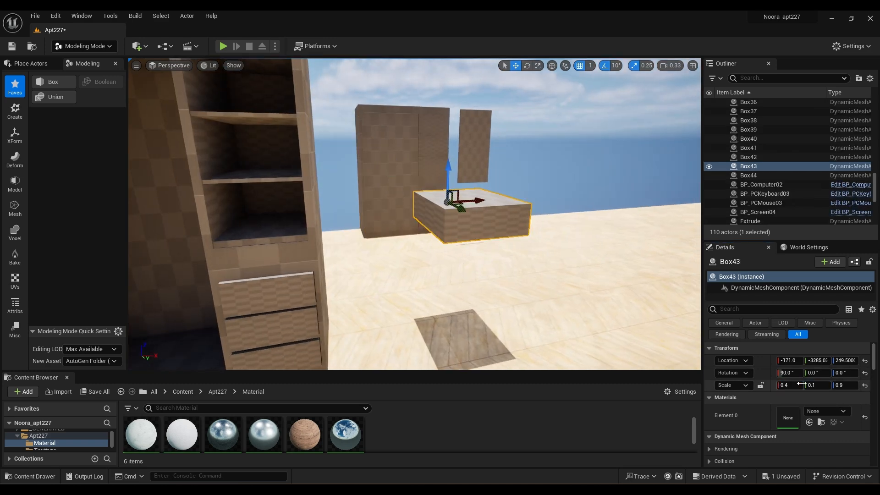
left_click(818, 386)
type(".9")
key("Return")
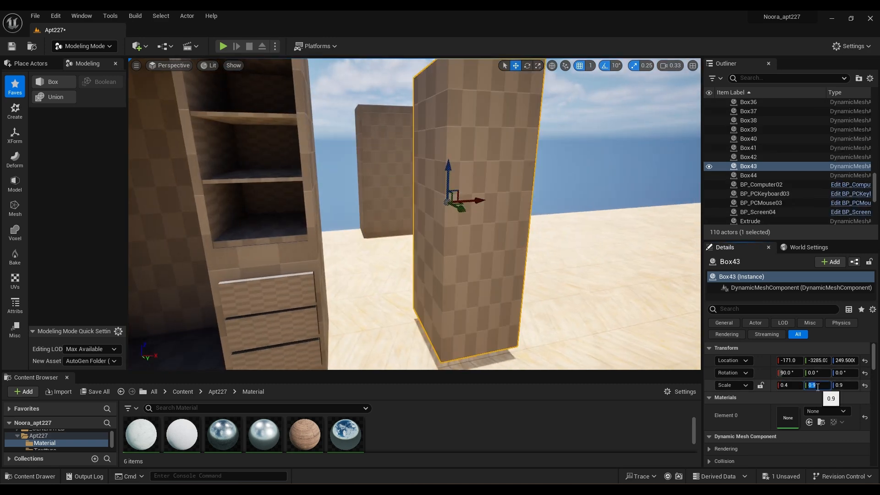
Step: Thin the copied tall box into a door panel with a Z scale of 0.05
right_click_drag(601, 338, 687, 338)
left_click_drag(843, 384, 625, 385)
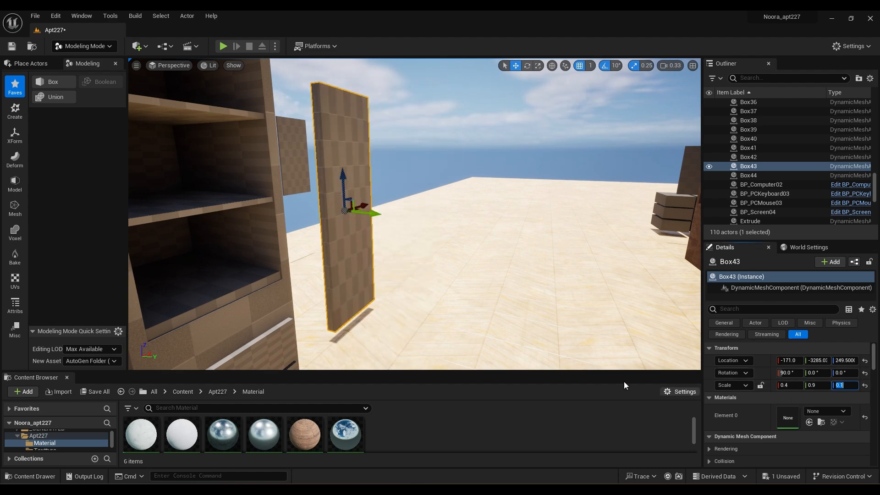
type("0.01")
key("Return")
type(".0")
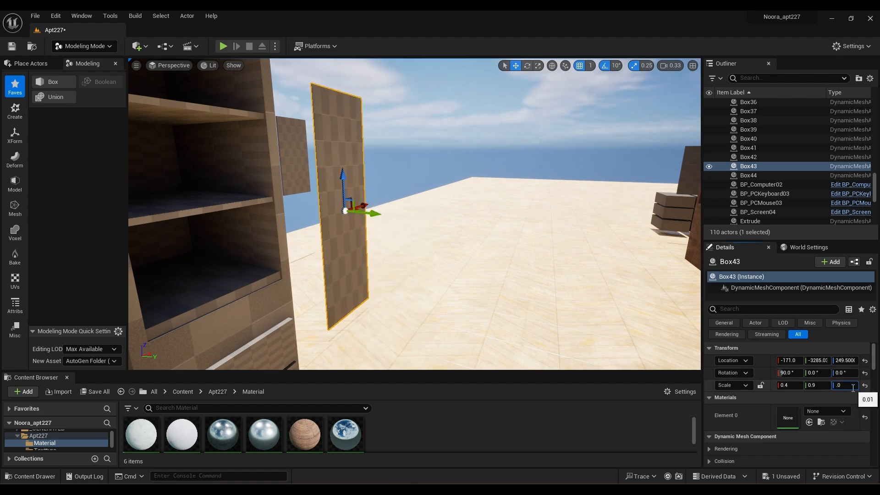
type("8")
key("Return")
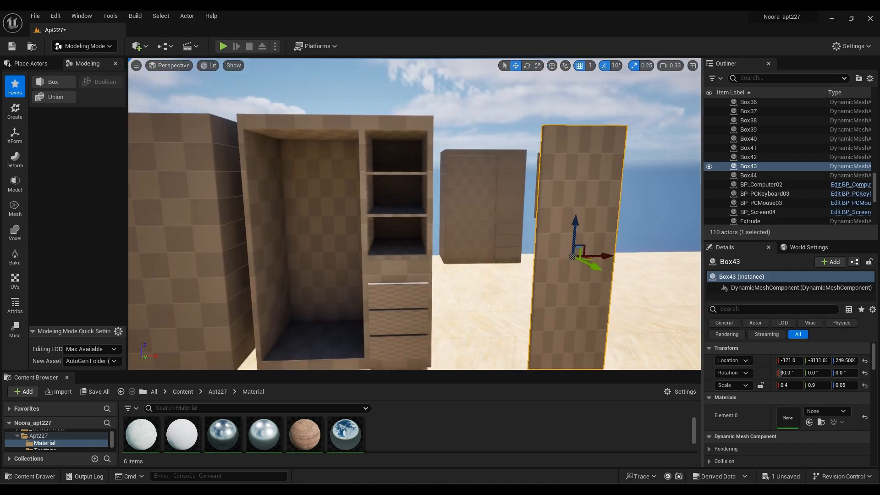
Step: Move the door panel in front of the wardrobe's large open compartment, at X -615 and Y -3111
right_click_drag(605, 241, 605, 242)
left_click_drag(605, 241, 381, 228)
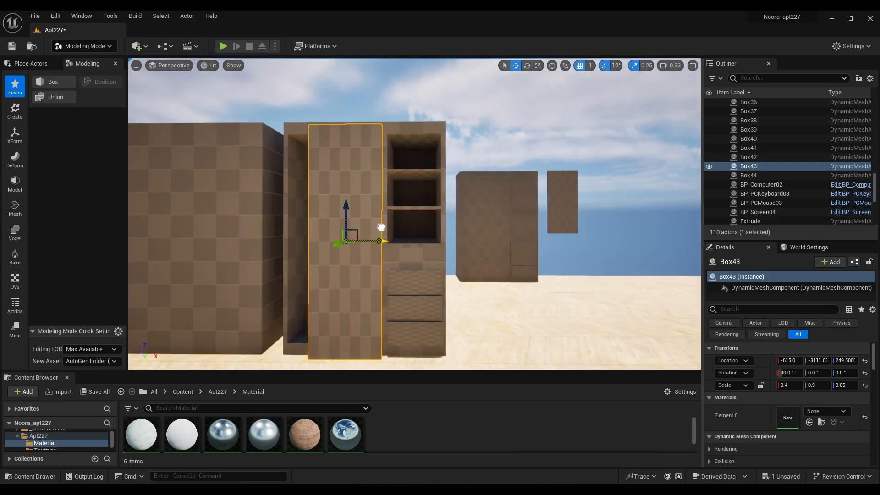
right_click_drag(381, 227, 381, 227)
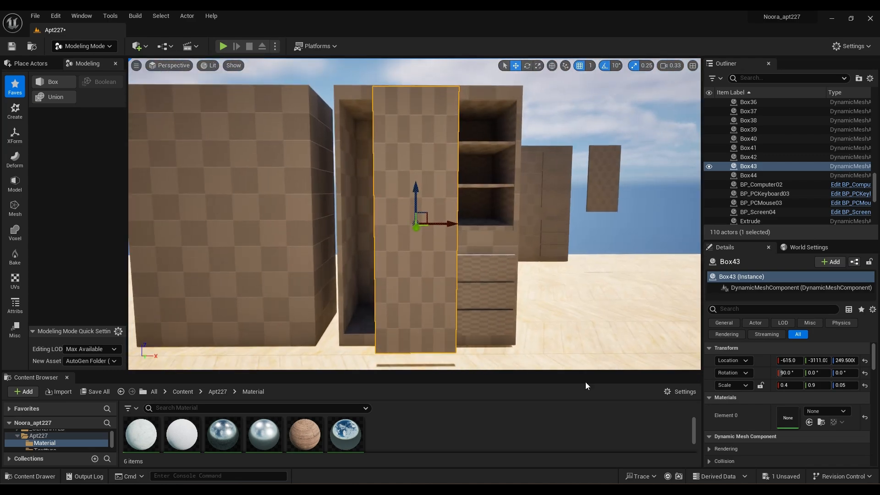
Step: Try a Y scale of 0.85 on the door panel to shorten it
type("0.7")
key("Return")
type(".85")
key("Return")
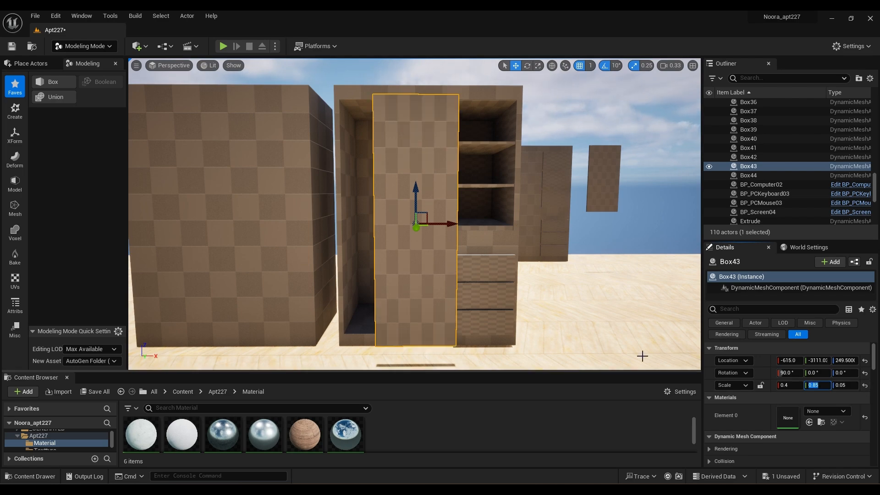
Step: Push the door panel back against the wardrobe front, to X -625 and Y -3174
right_click_drag(397, 194, 397, 194)
left_click_drag(488, 226, 463, 221)
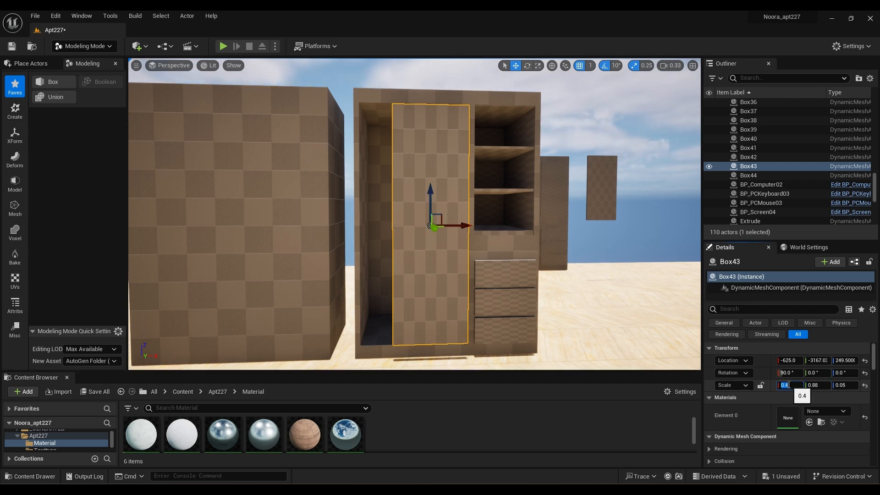
right_click_drag(665, 315, 506, 224)
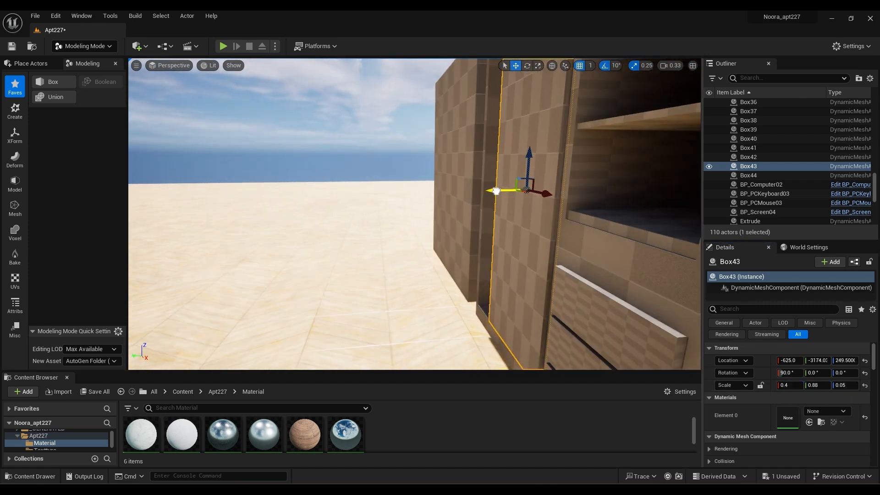
right_click_drag(586, 252, 692, 252)
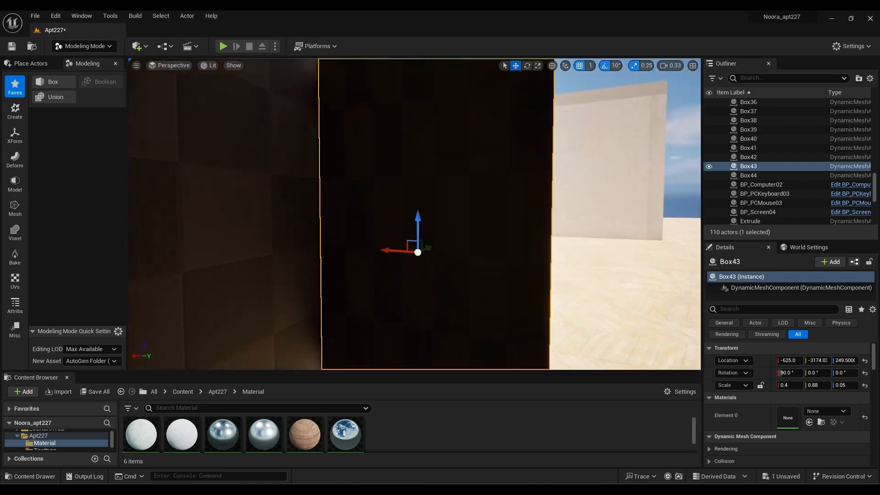
Step: Adjust the door panel's height to Z 251.5 with a Y scale of 0.9 so it covers the compartment opening
right_click_drag(418, 252, 550, 270)
mouse_move(414, 271)
right_mouse_down()
mouse_move(415, 202)
mouse_move(414, 275)
right_mouse_up()
left_click_drag(390, 326, 390, 317)
right_click_drag(414, 275, 403, 251)
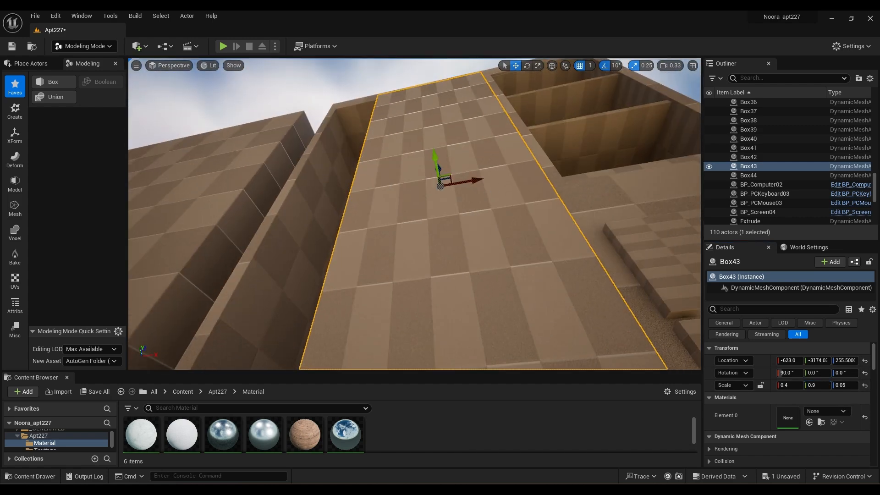
left_click_drag(440, 172, 440, 181)
right_click_drag(440, 180, 550, 220)
right_click_drag(414, 214, 449, 202)
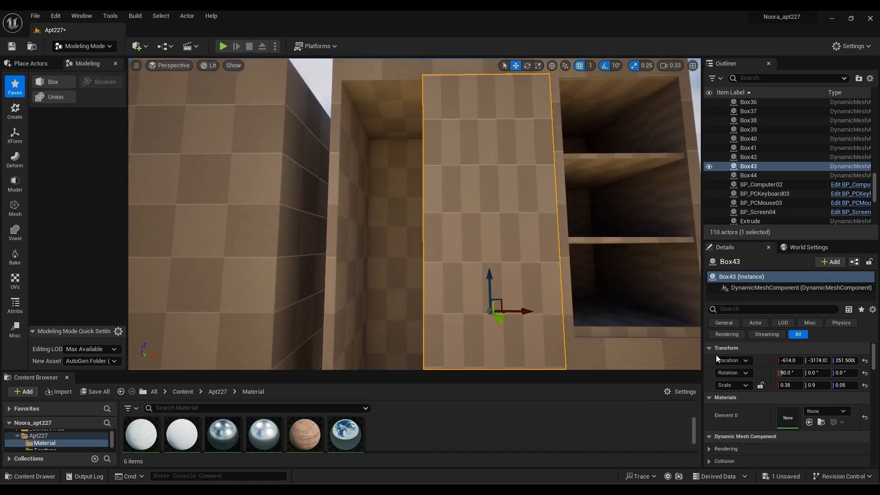
Step: Duplicate the door at 0.3 X scale to X -703 over the uncovered half, and move the original door to X -605
right_click_drag(540, 314, 563, 362)
left_click_drag(481, 236, 420, 242, "alt")
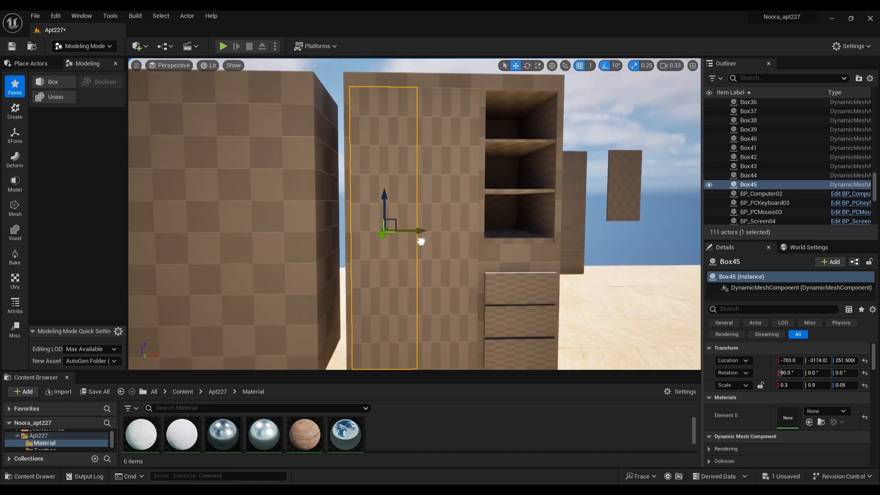
right_click_drag(420, 242, 568, 215)
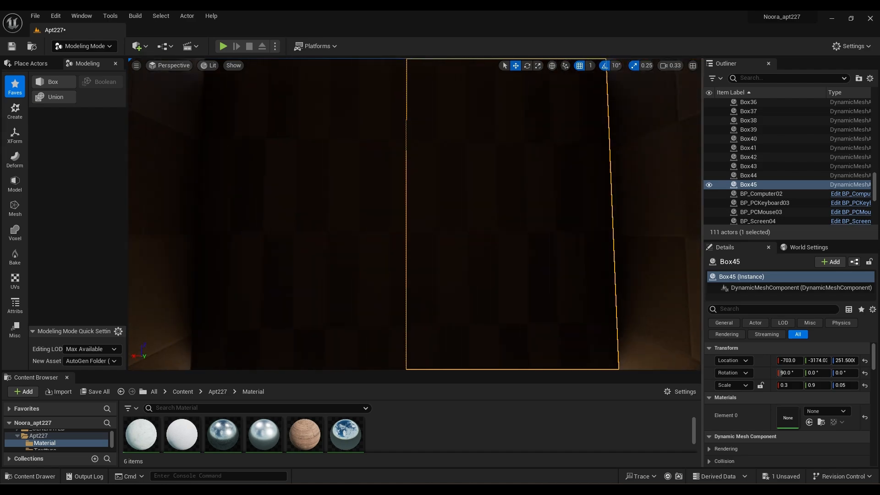
left_click(366, 254)
right_click_drag(366, 254, 366, 279)
Step: Examine the wardrobe doors' alignment in the front, back and right orthographic views
key("alt+h")
right_click_drag(476, 147, 348, 193)
left_click(164, 67)
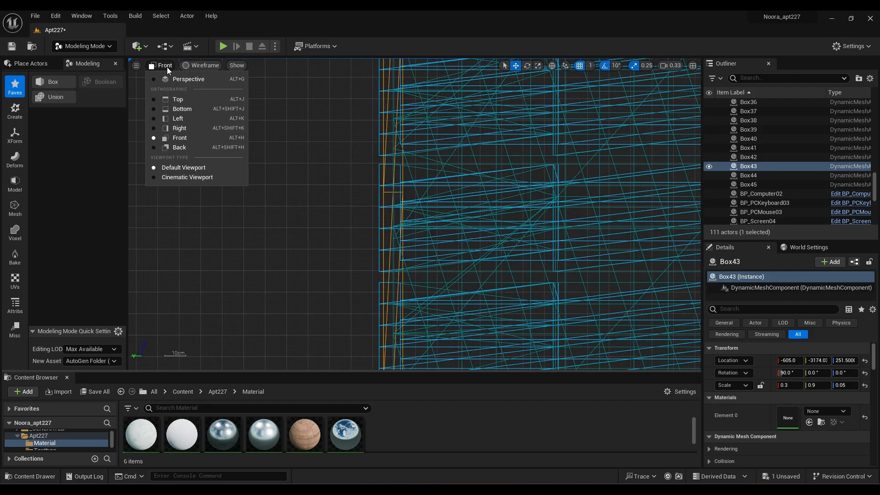
left_click(171, 146)
scroll(358, 137, "down", 5)
right_click_drag(357, 136, 256, 369)
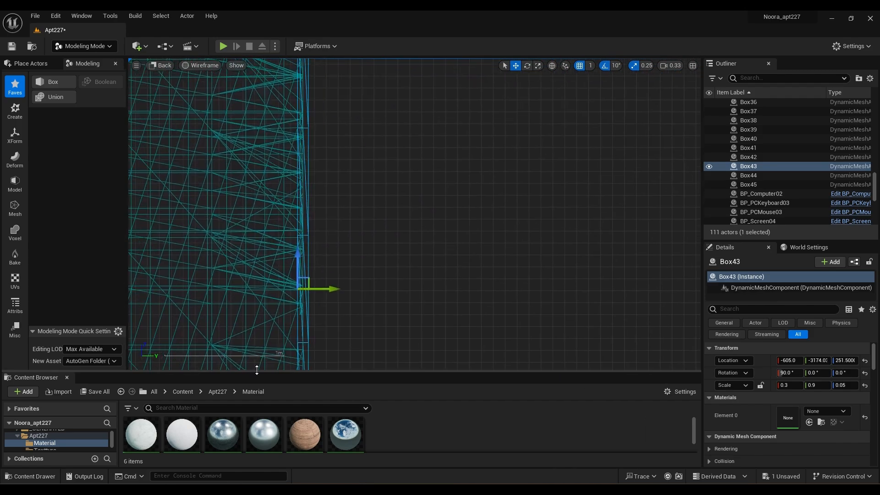
left_click(163, 65)
left_click(178, 137)
left_click(163, 66)
left_click(175, 127)
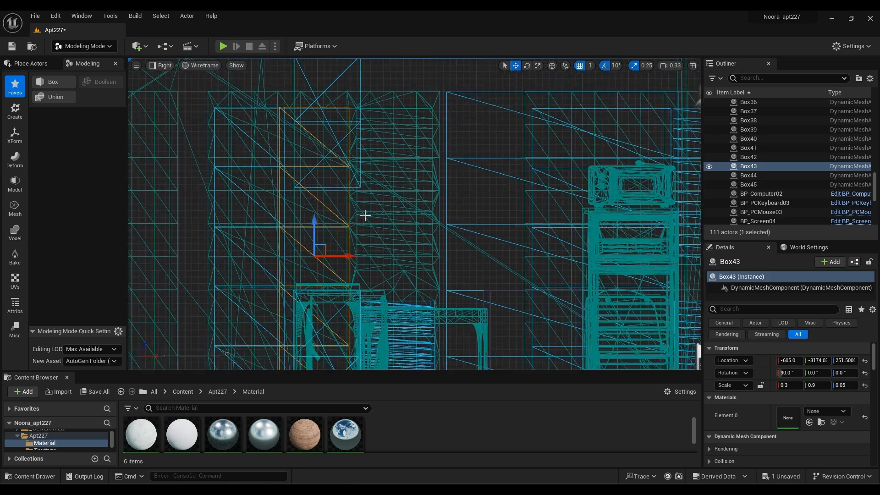
Step: Fit the duplicated door to the compartment edge with an X scale of 0.28 at X -707, and return to perspective
right_click_drag(363, 212, 299, 234)
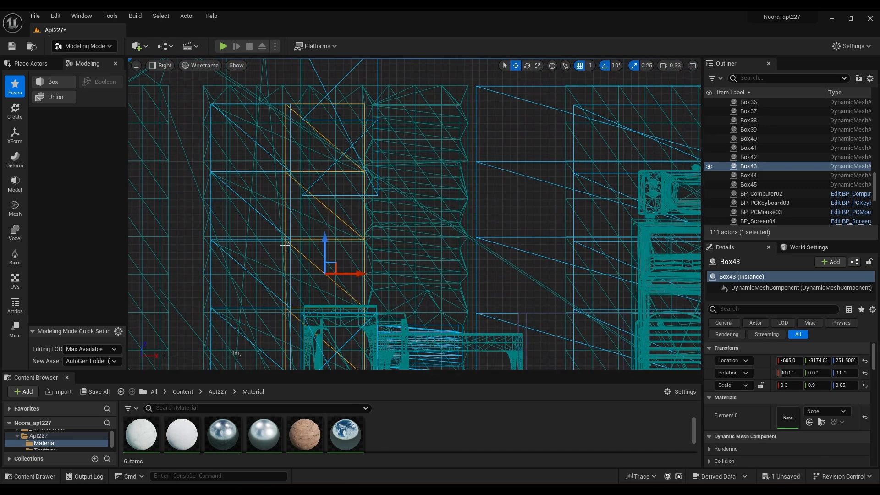
scroll(321, 261, "up", 3)
right_click_drag(364, 281, 357, 251)
left_click(314, 252)
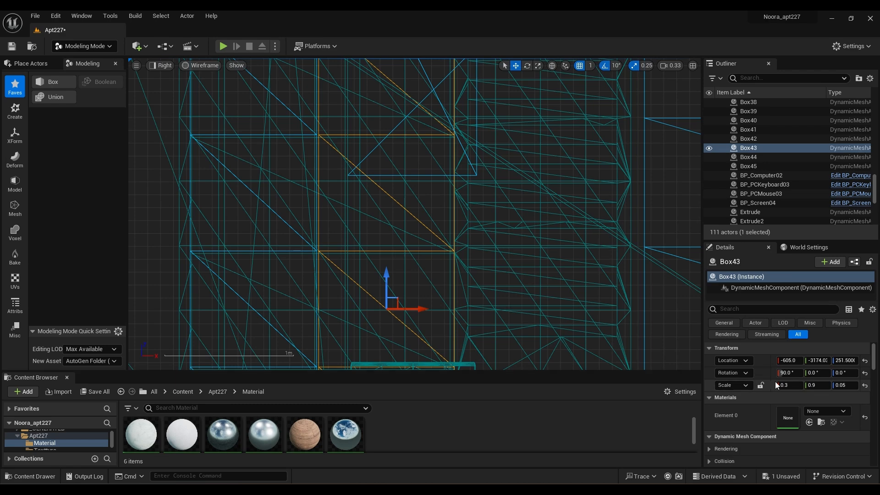
left_click(294, 305)
key("alt+g")
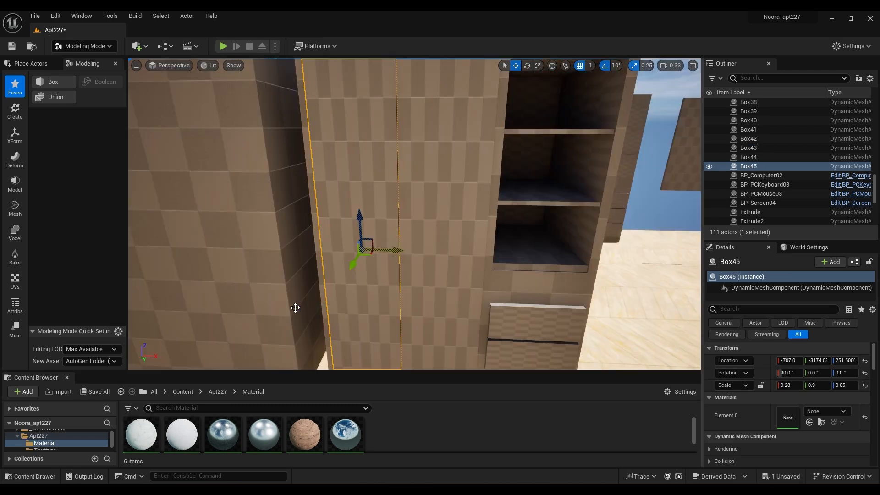
Step: Set the X scale of both wardrobe doors to 0.29 so they meet in the middle
right_click_drag(358, 266, 495, 293)
left_click(309, 252)
left_click(495, 266)
left_click(408, 262)
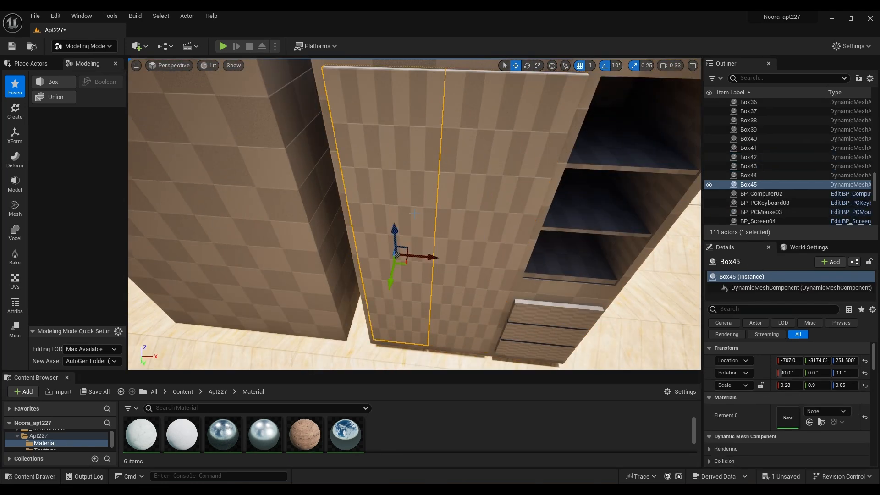
left_click(486, 266)
left_click(793, 387)
key("Return")
left_click(408, 261)
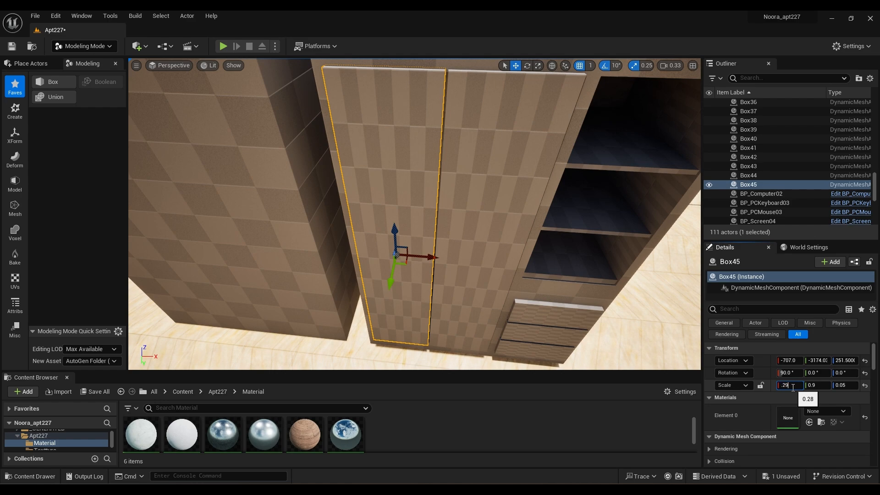
left_click(500, 263)
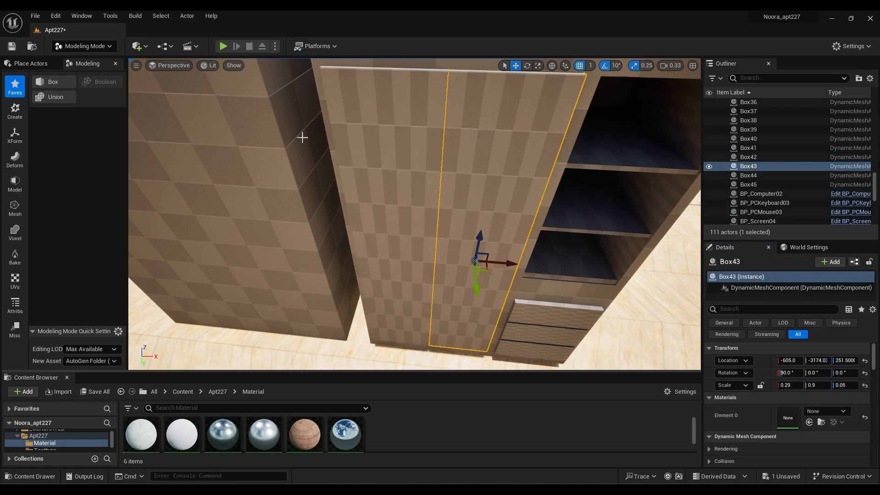
Step: Move the wardrobe's left door to X -705 so it sits flush against the other door
left_click(169, 65)
left_click(172, 118)
right_click_drag(451, 193, 339, 306)
right_click_drag(430, 308, 367, 271)
key("alt+g")
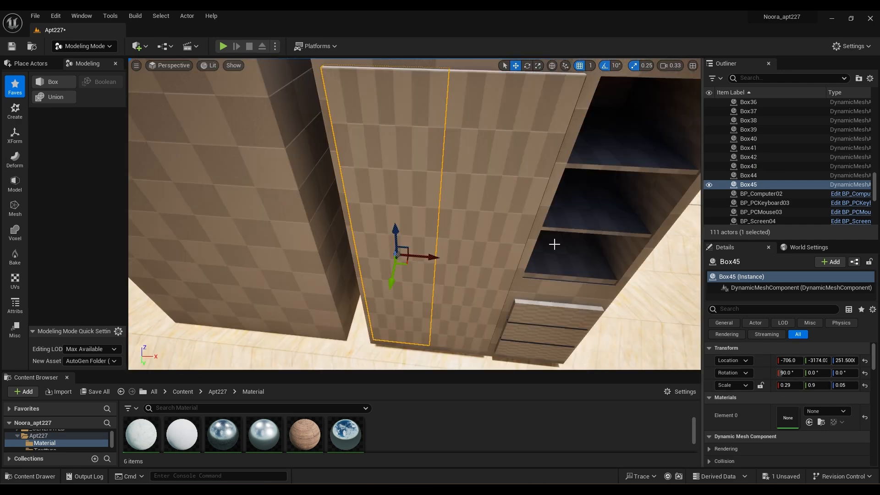
right_click_drag(557, 246, 641, 117)
key("s")
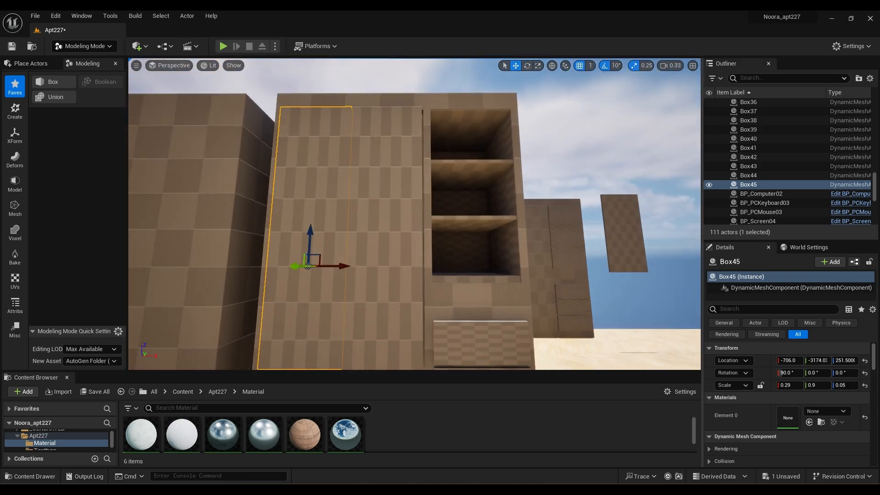
right_click_drag(418, 327, 313, 234)
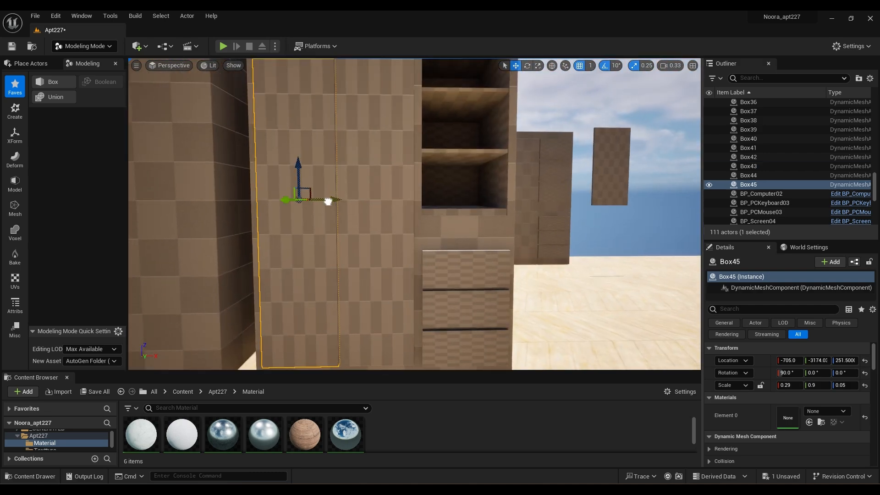
left_click_drag(329, 202, 330, 202)
right_click_drag(331, 202, 243, 211)
key("w")
key("s")
key("w")
key("Escape")
Step: Try duplicating the wardrobe body together with both doors, and delete the copies
left_click(434, 235)
right_click_drag(433, 234, 506, 246)
left_click(604, 224)
key("s")
right_click_drag(603, 224, 586, 193)
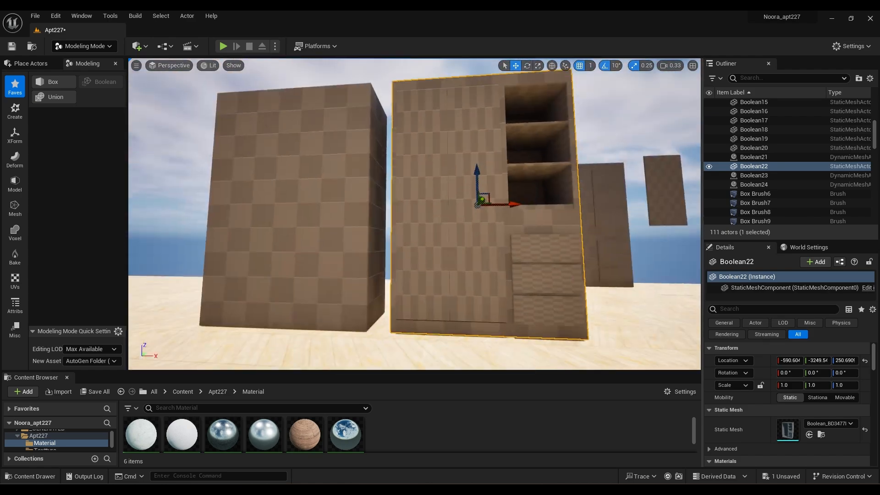
right_click_drag(430, 209, 447, 256)
key("ctrl+z")
key("ctrl+z")
key("w")
key("d")
right_click_drag(430, 209, 403, 199)
key("d")
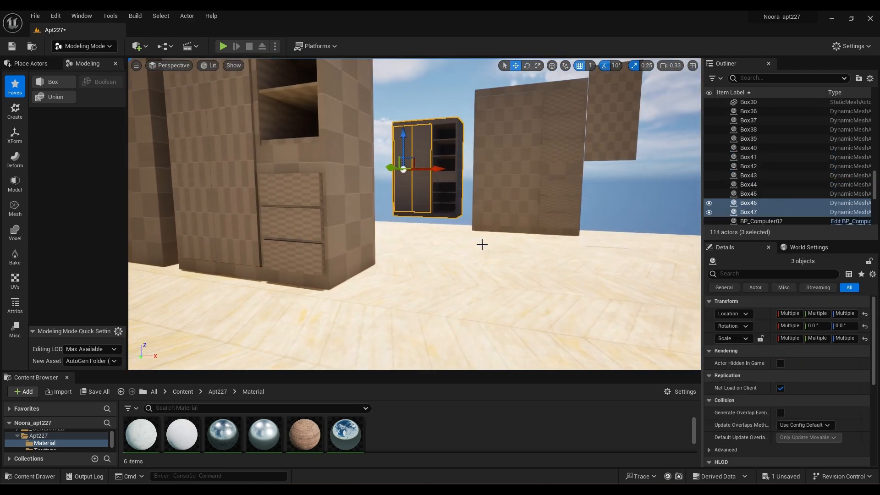
key("Delete")
Step: Duplicate both wardrobe doors and move the copies behind the wardrobe
right_click_drag(482, 244, 452, 232)
key("a")
left_click(435, 243)
left_click(393, 242, "shift")
left_click_drag(372, 240, 387, 206, "alt")
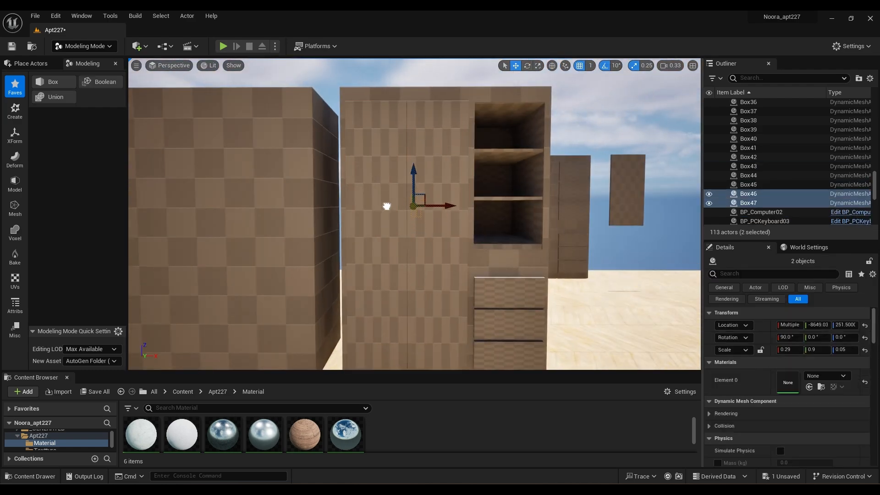
Step: Bring the pair of copied doors closer along Y, to Y -3840
left_click(387, 207)
key("d")
right_click_drag(386, 206, 412, 206)
left_click(491, 206)
left_click(485, 207, "shift")
left_click_drag(479, 207, 444, 241)
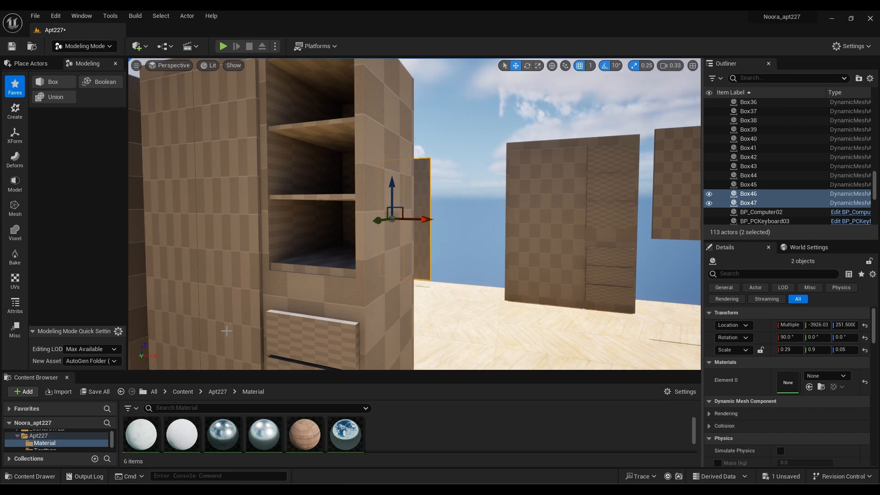
left_click_drag(227, 331, 192, 344)
mouse_move(543, 287)
right_mouse_down()
mouse_move(577, 275)
mouse_move(531, 289)
mouse_move(553, 288)
mouse_move(542, 287)
right_mouse_up()
key("a")
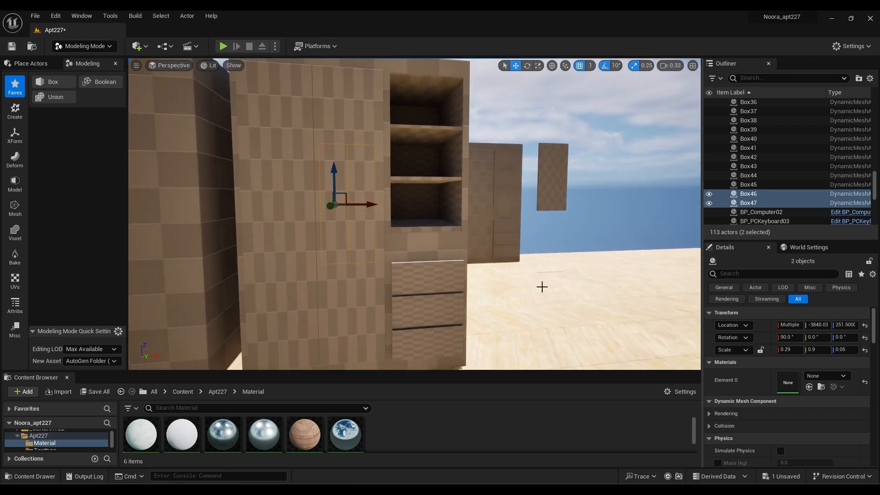
Step: Duplicate the free-hanging panel behind the wardrobe and bring the copy toward the wardrobe
left_click(552, 176)
left_click_drag(570, 178, 661, 168)
right_click_drag(661, 168, 702, 152)
left_click_drag(506, 224, 371, 195, "alt")
mouse_move(373, 254)
right_mouse_down()
mouse_move(339, 254)
mouse_move(373, 254)
right_mouse_up()
key("a")
Step: Position the copied panel in front of the wardrobe's open shelves at X -485, Y -3172
left_click_drag(484, 233, 313, 230)
right_click_drag(431, 245, 396, 246)
key("d")
left_click_drag(377, 221, 350, 219)
key("d")
right_click_drag(350, 219, 275, 219)
key("a")
key("a")
right_click_drag(342, 228, 550, 228)
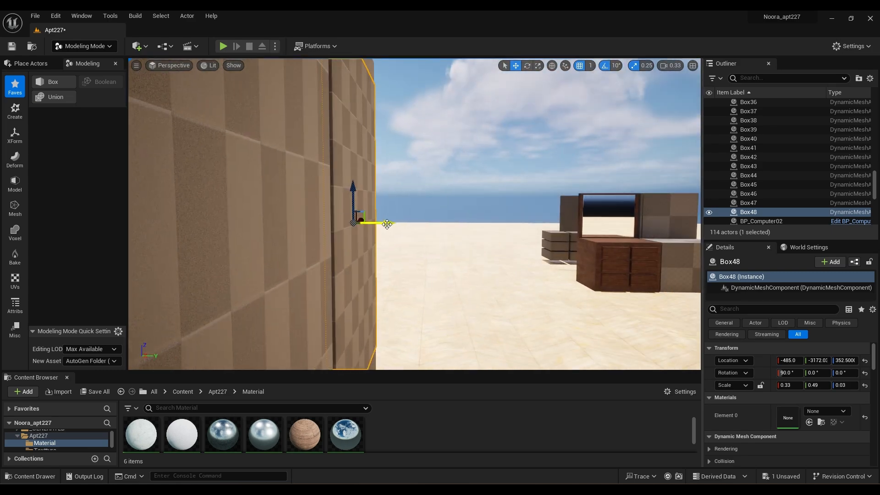
left_click(385, 224)
key("s")
right_click_drag(386, 225, 266, 207)
right_click_drag(414, 214, 522, 264)
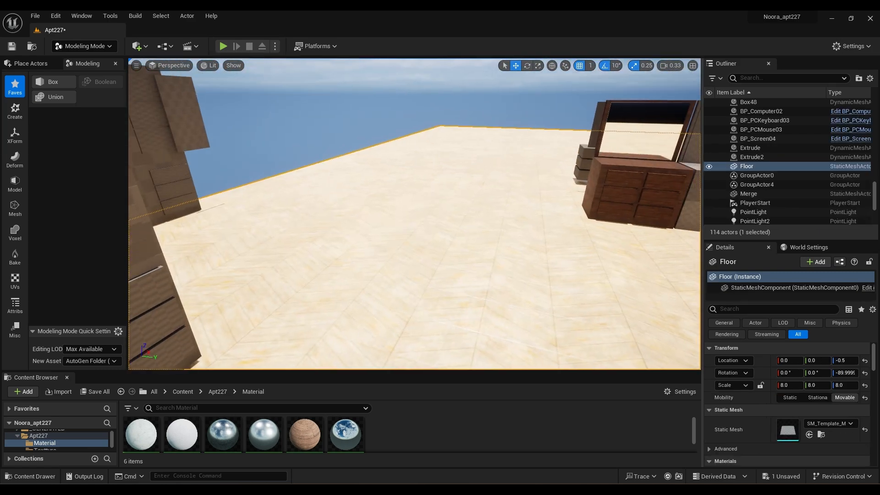
key("w")
mouse_move(381, 296)
right_mouse_down()
mouse_move(382, 367)
mouse_move(382, 296)
right_mouse_up()
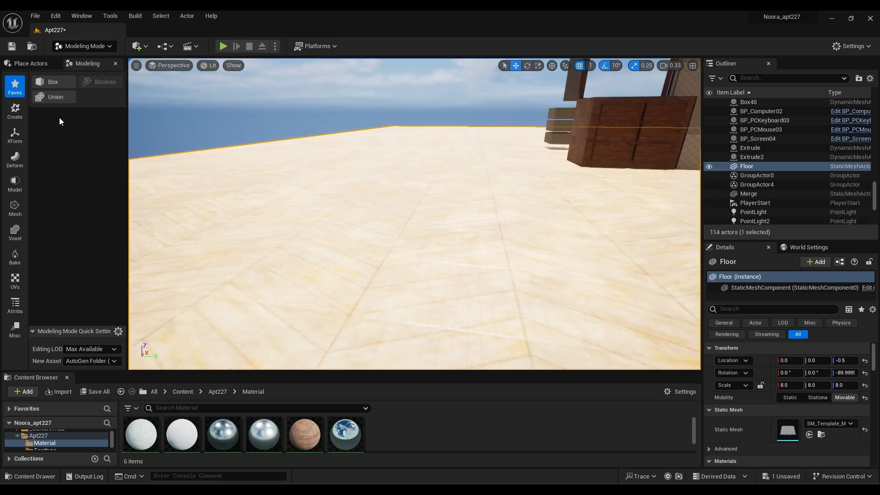
left_click(53, 82)
left_click(331, 280)
left_click(419, 354)
key("Escape")
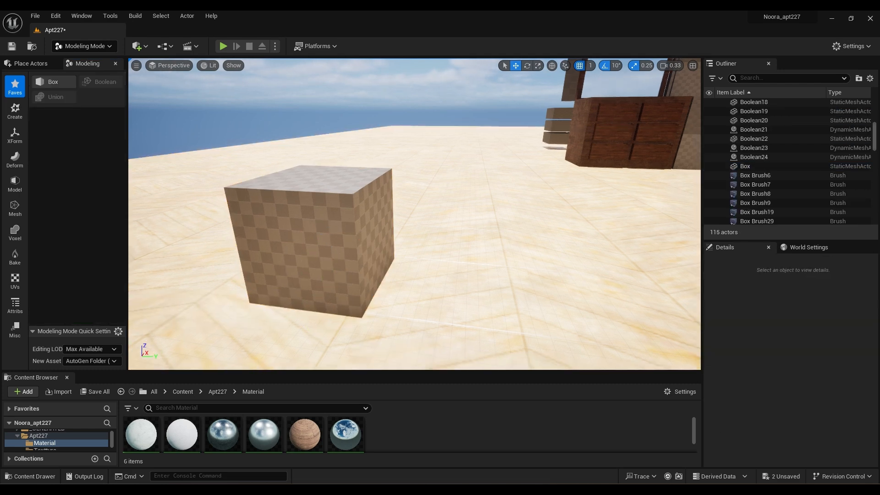
key("ctrl+z")
key("ctrl+z")
Step: Create a box on the open floor with 10 width, depth and height subdivisions
left_click(53, 81)
left_click(330, 279)
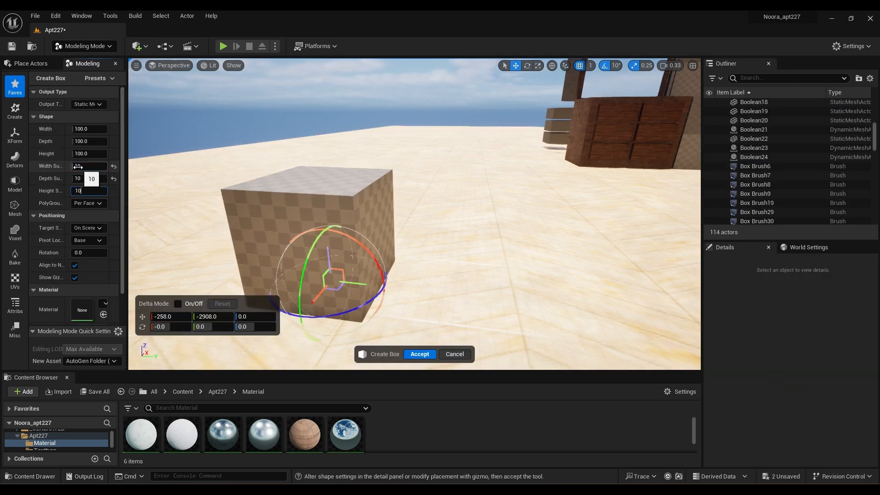
left_click(427, 355)
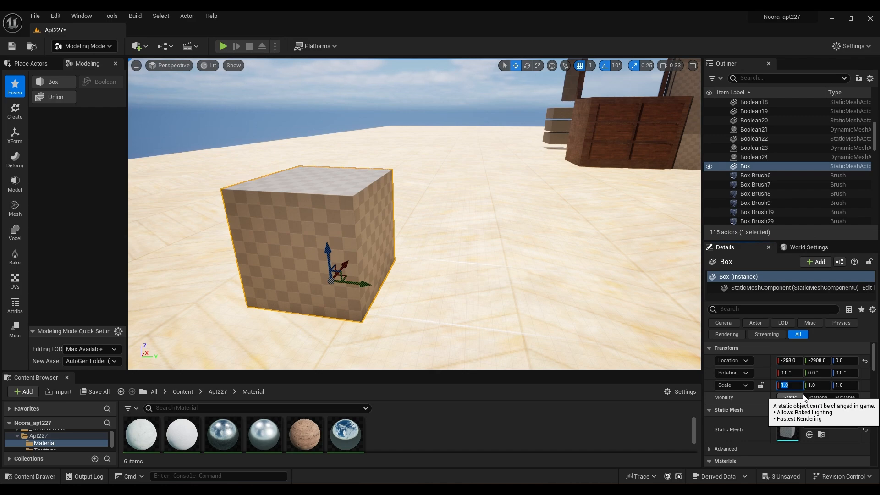
Step: Scale the box to X 0.1, Y 1.0 and Z 0.1 to form a thin handle bar
type("0.1")
key("Return")
right_click_drag(505, 229, 348, 229)
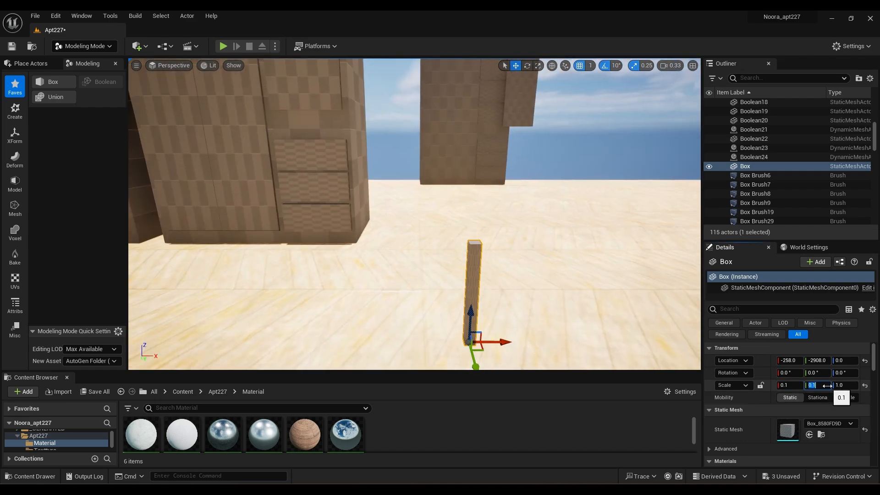
left_click(843, 385)
type("0.1")
key("Return")
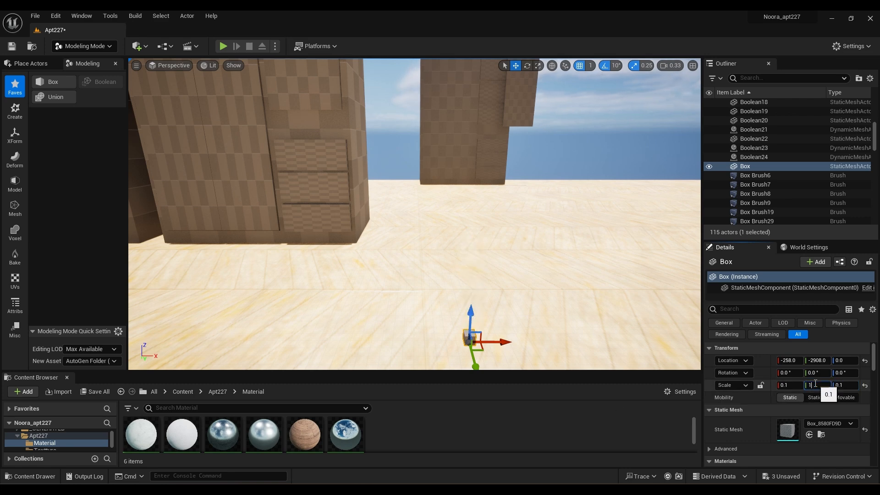
Step: Duplicate the bar for two side arms and rotate the copies 90° about Z
right_click_drag(632, 366, 692, 367)
left_click_drag(435, 311, 529, 291)
type("90")
key("Return")
Step: Align both side arms flush with the ends of the crossbar to form a U shape, placing the left arm at X -213, Y -2953
left_click(366, 308, "ctrl")
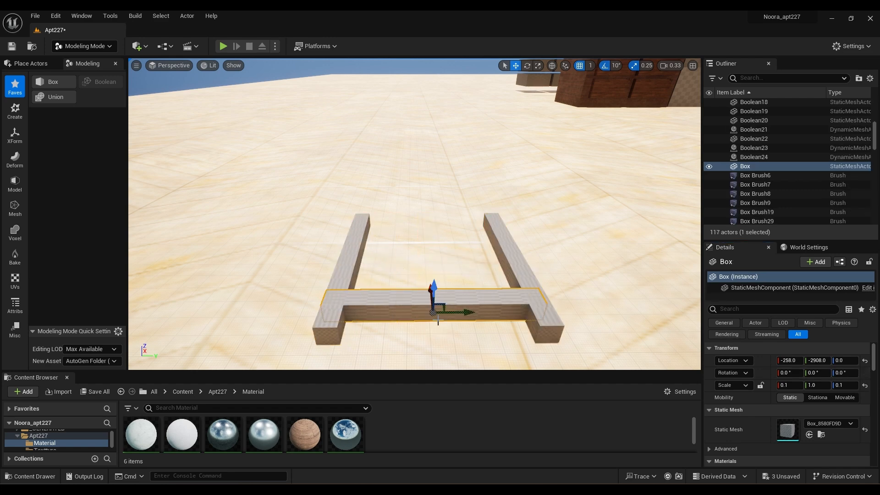
right_click(762, 160)
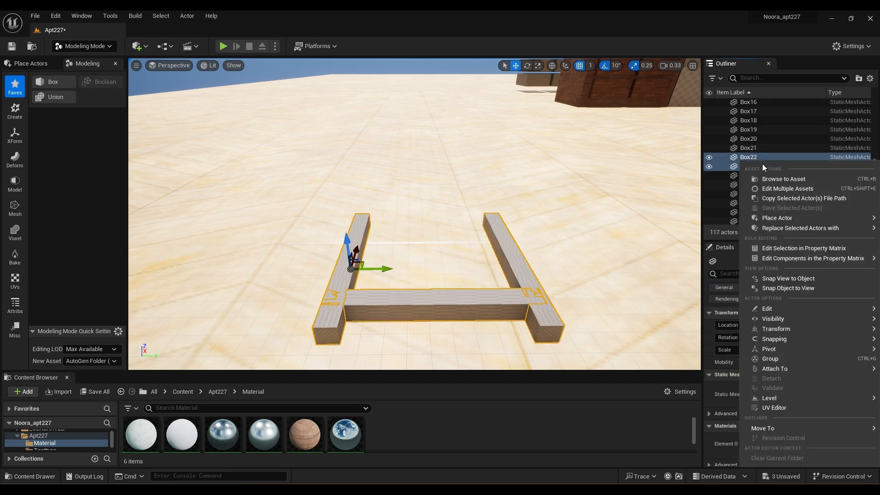
mouse_move(806, 228)
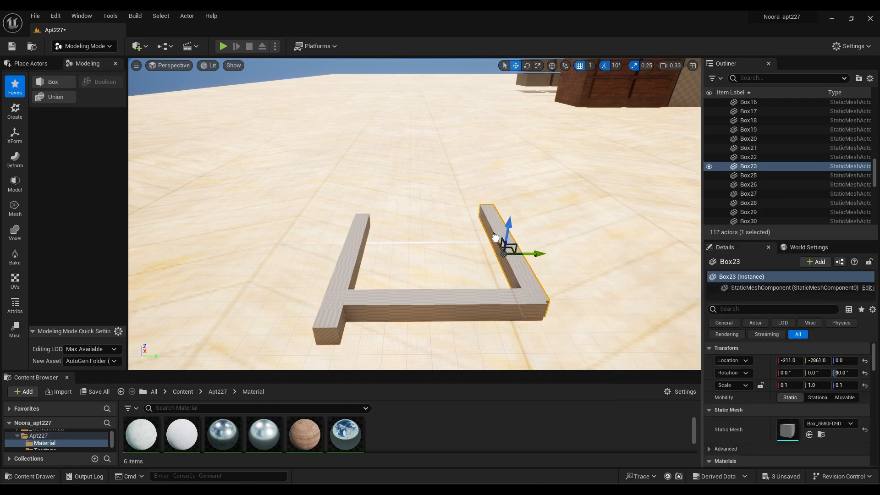
left_click(343, 265)
left_click_drag(356, 248, 358, 240)
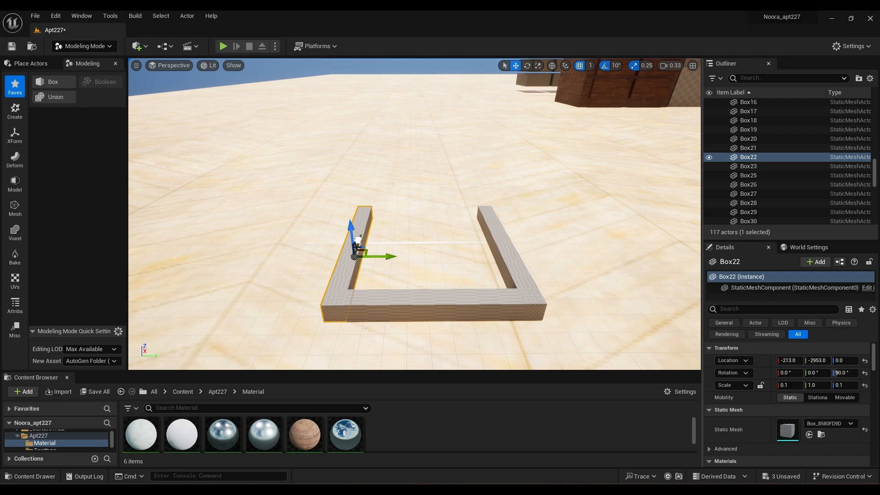
Step: Shorten one side arm to a Y scale of 0.5 and replace the other arm with its duplicate at X -238, Y -2863
left_click_drag(471, 255, 312, 275, "alt")
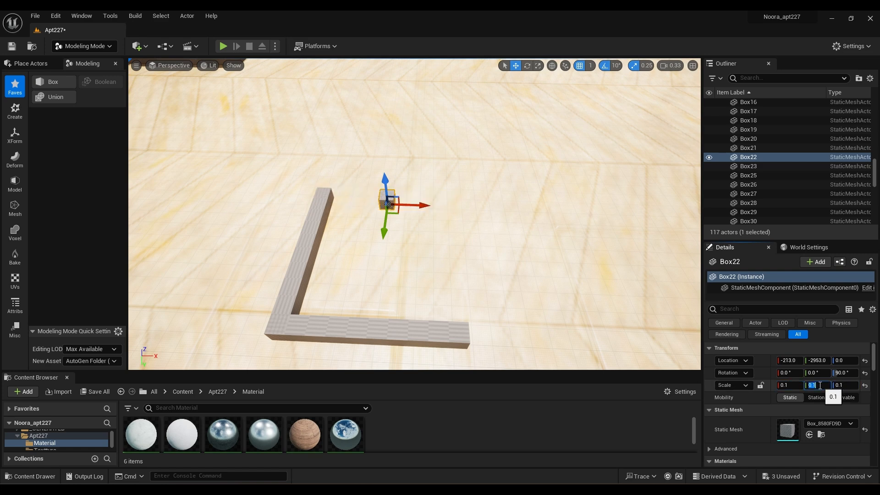
left_click(370, 330)
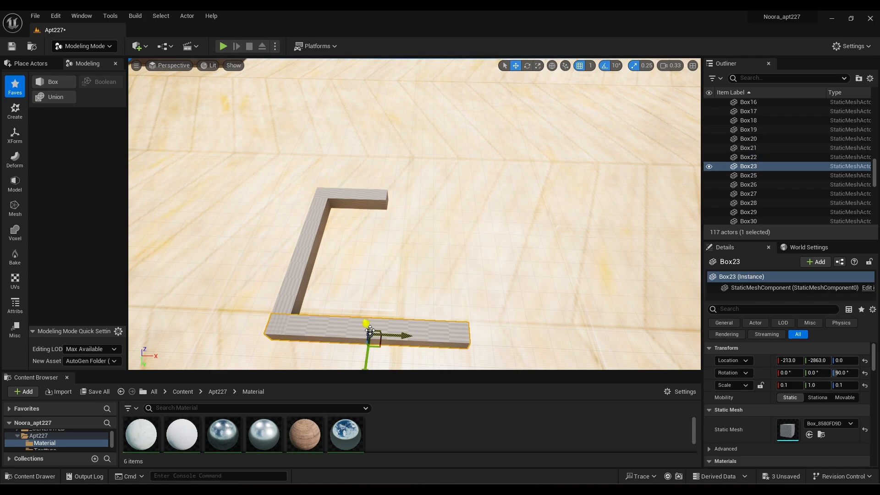
key("Delete")
left_click(358, 196)
left_click_drag(347, 230, 318, 349, "alt")
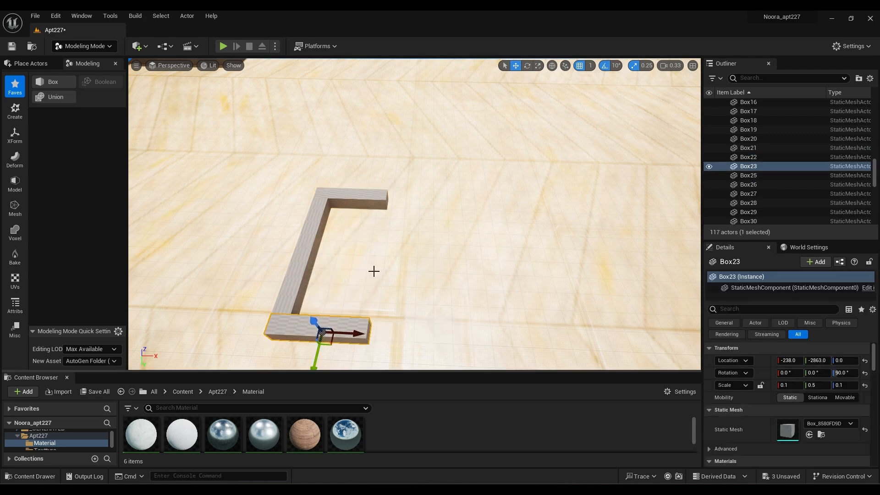
Step: Union the crossbar and both side arms into a single handle mesh
left_click(321, 234)
left_click(359, 199, "shift")
left_click(331, 328, "shift")
left_click(55, 97)
left_click(416, 356)
right_click_drag(420, 355, 504, 275)
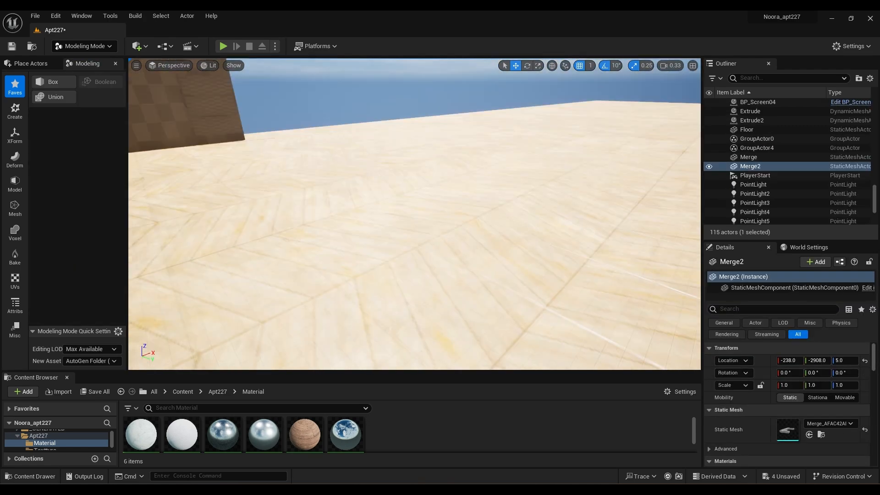
Step: Raise the merged handle to Z 106 and rotate it -90° about Z
right_click_drag(641, 271, 554, 323)
left_click_drag(352, 271, 321, 90)
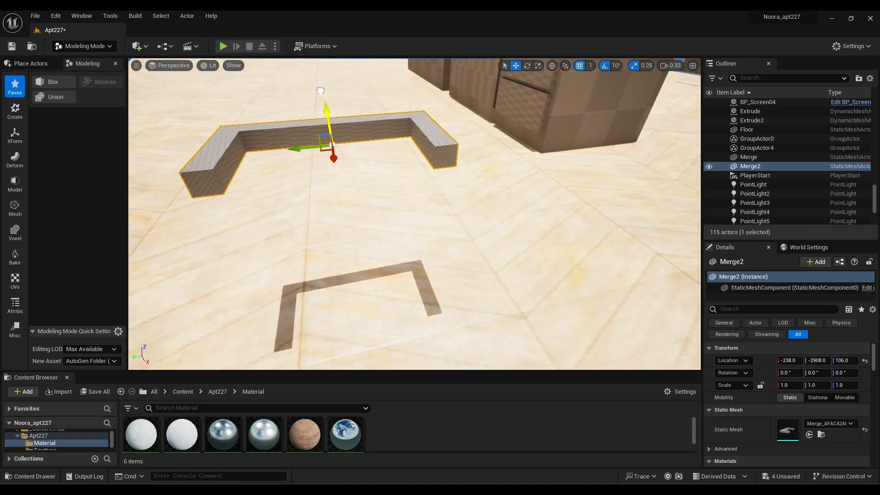
left_click(846, 375)
type("90")
key("Return")
type("-90")
right_click_drag(459, 275, 320, 266)
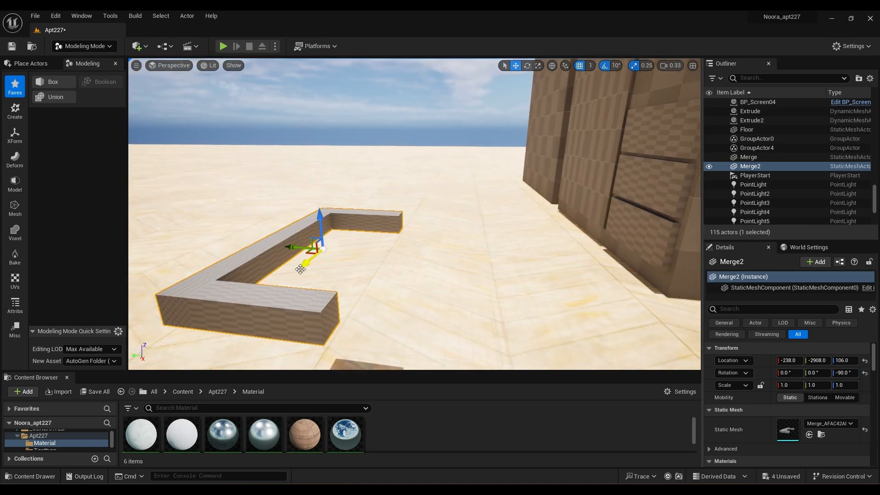
Step: Move the merged handle in front of the wardrobe drawers at X -491, Y -3137
left_click_drag(300, 265, 550, 262)
right_click_drag(551, 262, 609, 303)
left_click_drag(302, 259, 372, 193)
right_click_drag(399, 183, 504, 179)
left_click_drag(486, 217, 384, 226)
left_click_drag(357, 212, 346, 228)
left_click_drag(377, 242, 366, 241)
right_click_drag(394, 280, 293, 278)
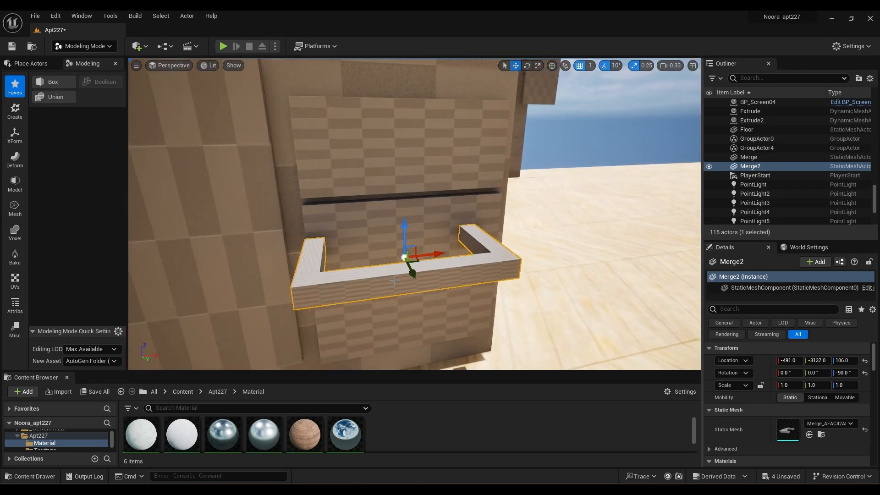
Step: Undo the merged handle's placement, rotation and union, back to three separate bars
key("ctrl+z")
key("ctrl+z")
key("ctrl+z")
key("ctrl+z")
right_click_drag(527, 297, 527, 267)
key("ctrl+z")
key("ctrl+z")
key("ctrl+z")
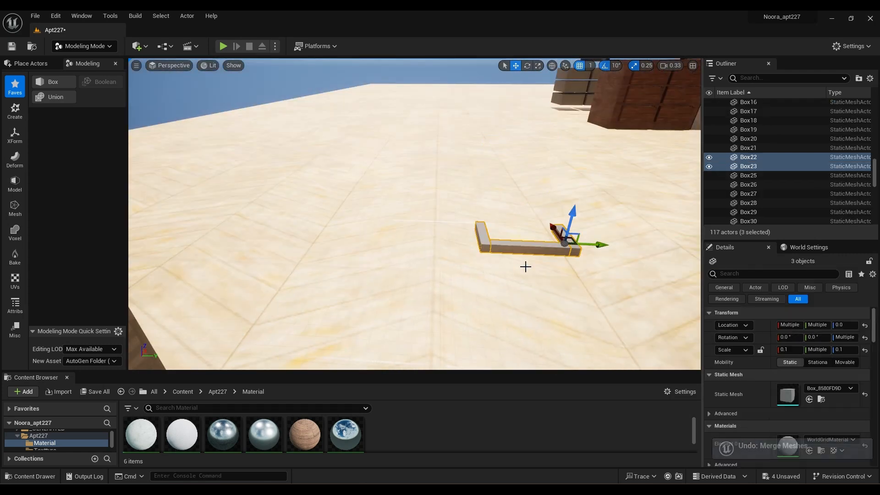
Step: Rotate the three separate handle bars -90° about Z and move them to the top drawer's front at Z 153
right_click_drag(491, 239, 560, 216)
key("e")
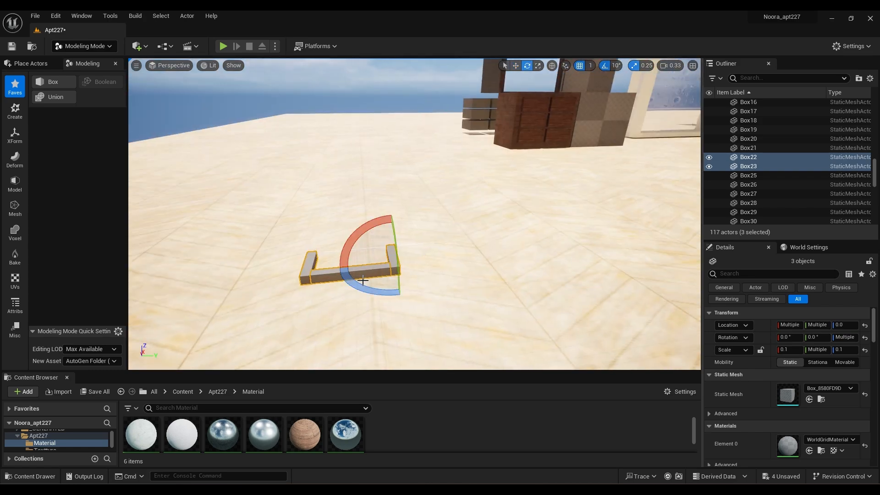
right_click_drag(439, 305, 362, 302)
key("w")
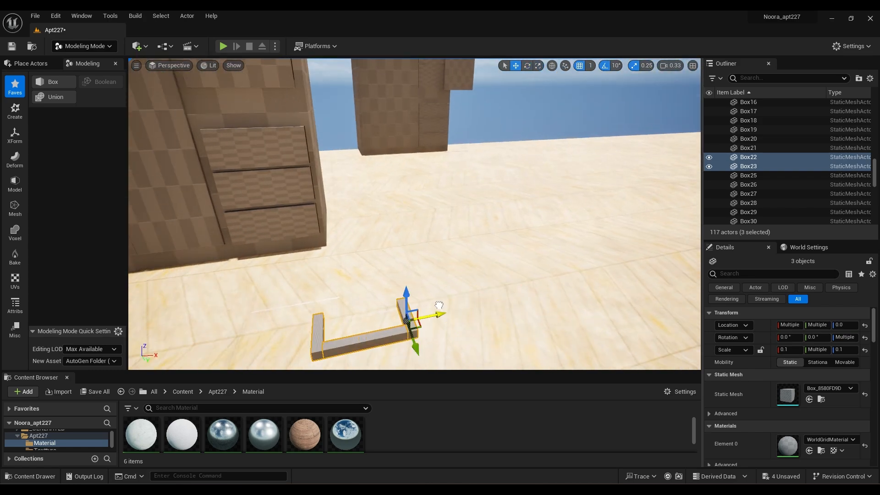
right_click_drag(414, 214, 330, 183)
left_click_drag(431, 303, 432, 259)
right_click_drag(433, 259, 349, 303)
left_click(844, 337)
left_click(338, 259)
key("ctrl+z")
key("ctrl+z")
Step: Bring both side arms inward along the crossbar, moving the right arm to X -465
left_click(263, 243)
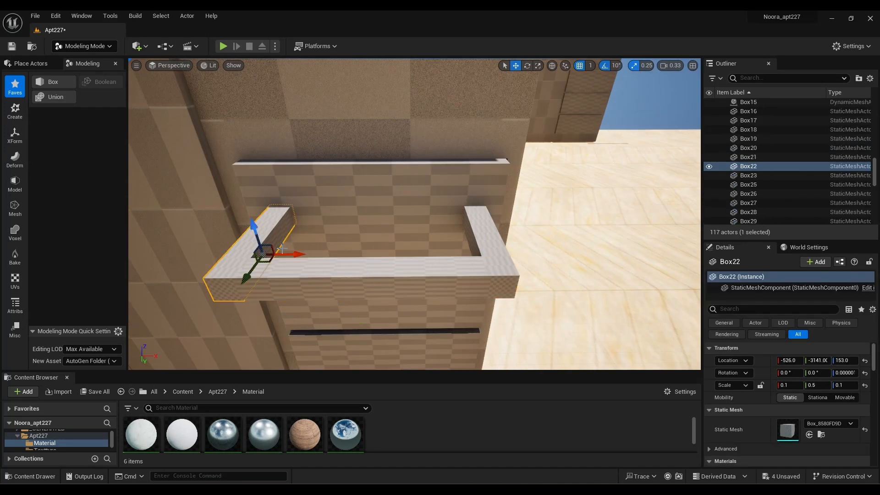
left_click(492, 237)
left_click_drag(520, 252, 447, 251)
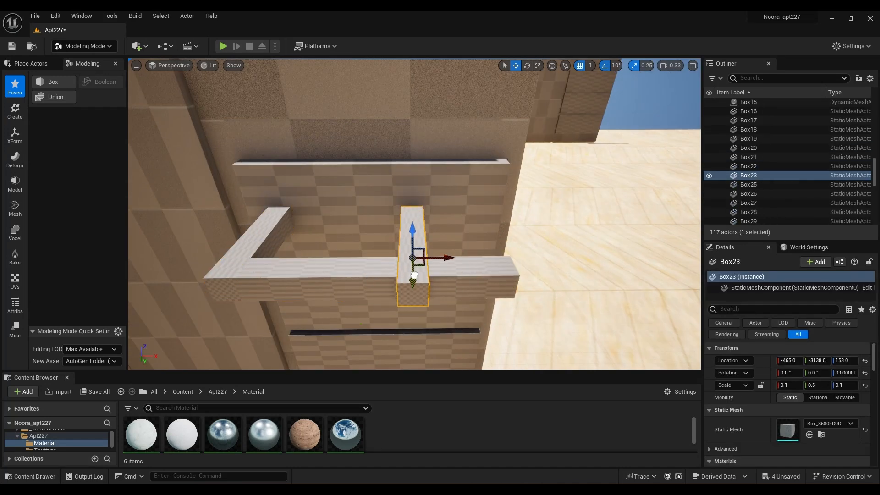
left_click(268, 238)
left_click_drag(286, 255, 336, 259)
left_click(494, 273)
left_click(340, 226)
right_click_drag(380, 221, 270, 202)
left_click_drag(340, 208, 329, 209)
right_click_drag(329, 208, 398, 208)
left_click_drag(399, 208, 398, 253, "alt")
Step: Set the crossbar's X scale to 0.05 and Y scale to 0.5, and move it to Y -3149 across the arms
left_click(476, 254)
left_click(825, 385)
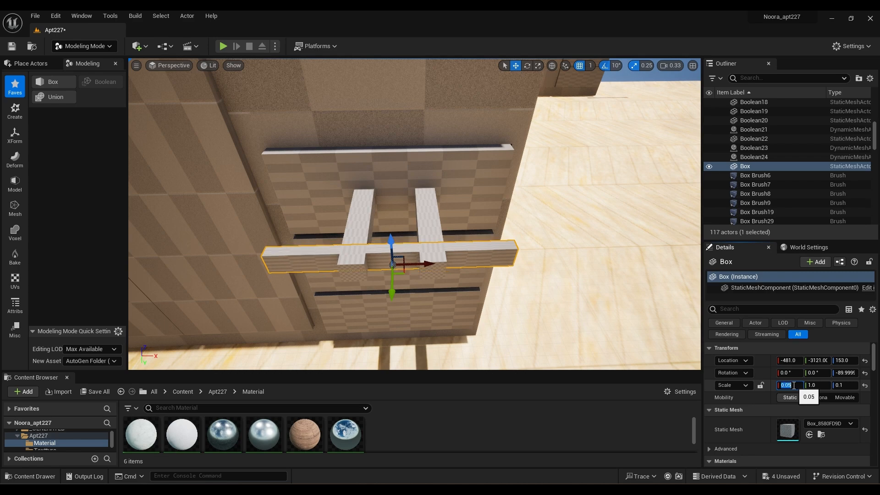
left_click_drag(392, 291, 394, 241)
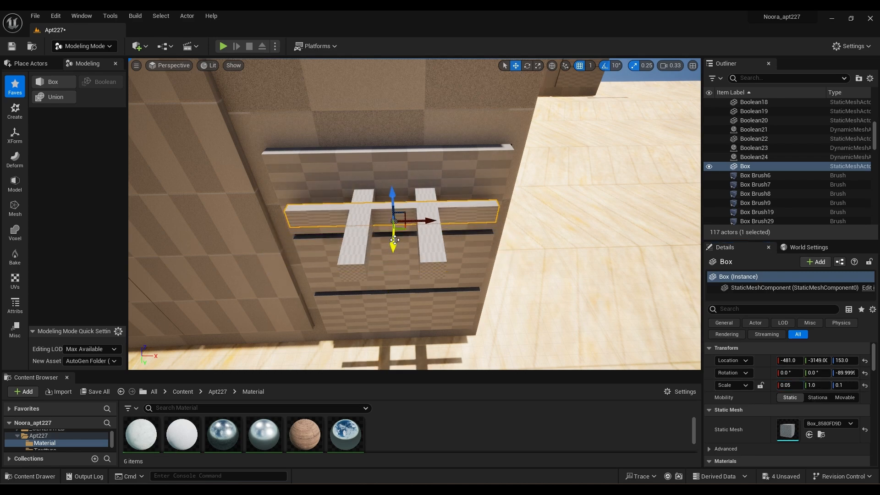
right_click_drag(394, 241, 412, 256)
right_click_drag(436, 283, 432, 266)
left_click_drag(814, 386, 829, 386)
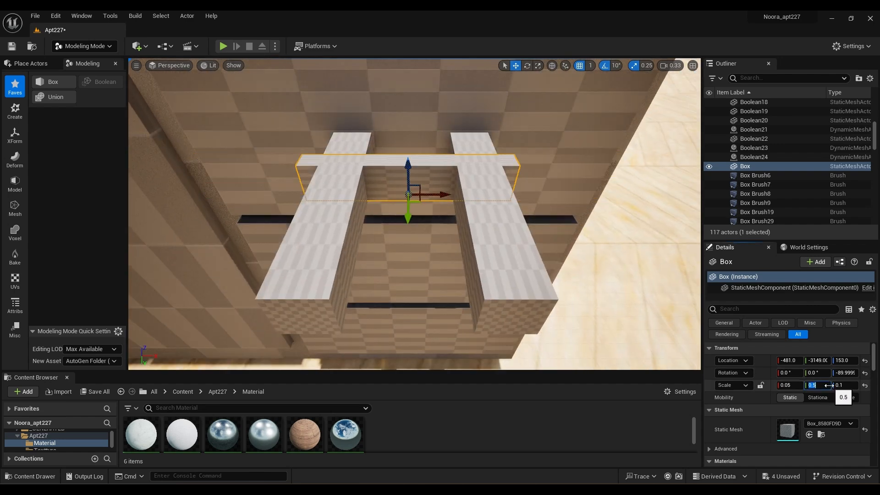
Step: Set the X scale of both handle side arms to 0.05
left_click(532, 264)
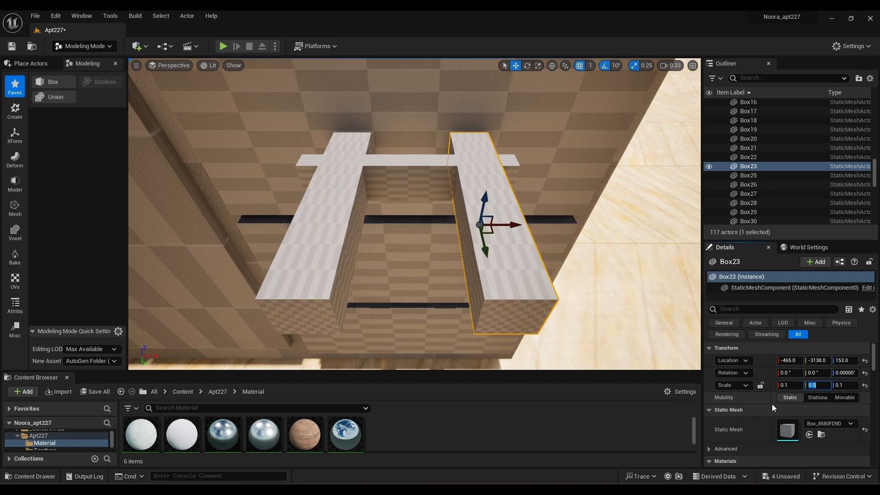
key("shift+Tab")
key("Return")
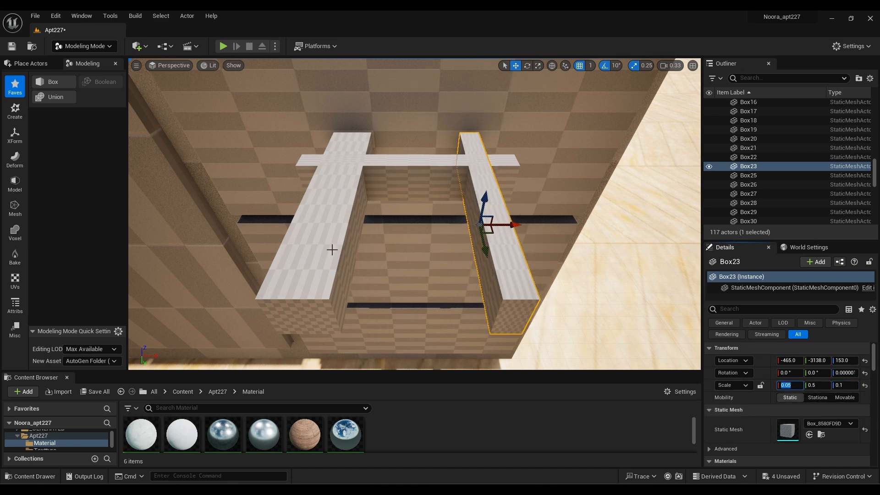
left_click(332, 250)
left_click(790, 385)
type(".05")
key("Return")
Step: Set the Z scale of both side arms and the crossbar to 0.05
left_click(516, 271)
type(".05")
key("Return")
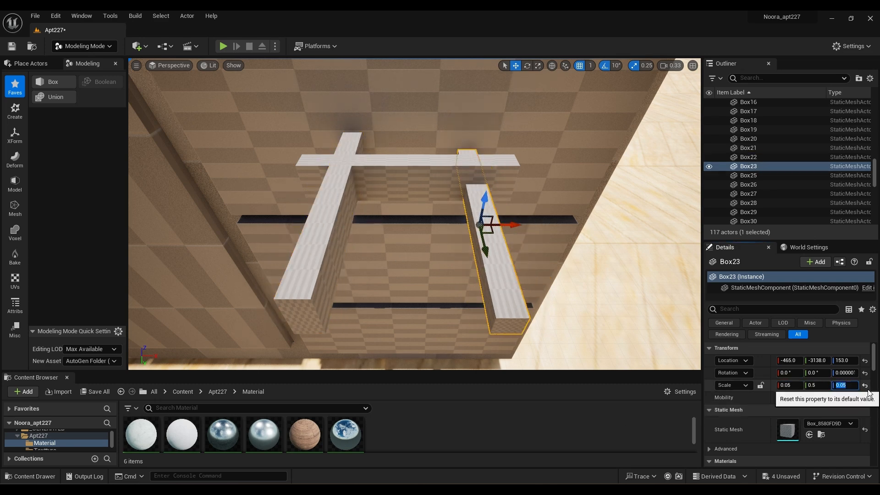
left_click(321, 243)
left_click(843, 385)
type(".05")
key("Return")
left_click(453, 195)
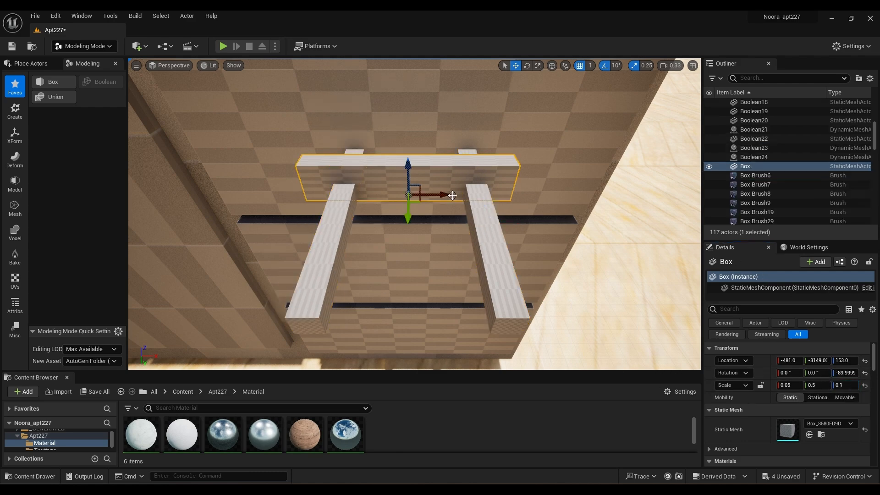
left_click(845, 389)
type(".05")
key("Return")
Step: Set the right arm's Y scale to 0.05 and move it to Y -3154 between the crossbar and the drawer
left_click(497, 265)
left_click(824, 388)
type(".05")
key("Return")
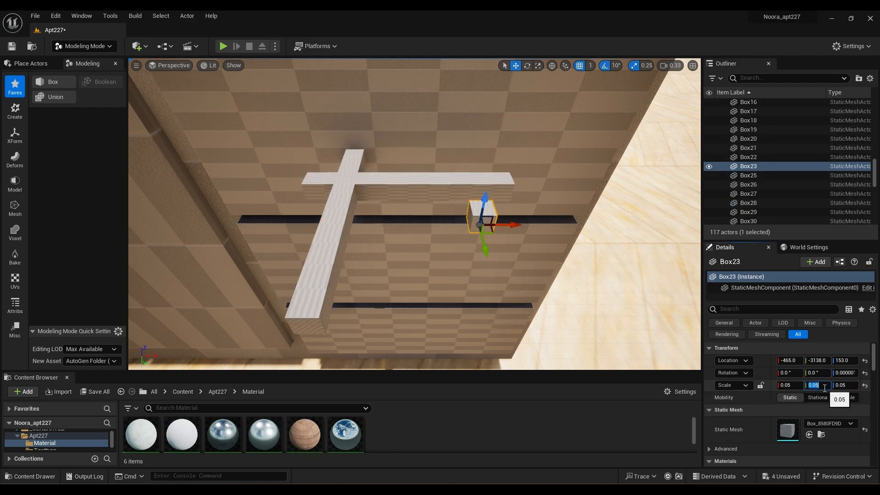
left_click_drag(481, 233, 479, 223)
right_click_drag(479, 223, 330, 202)
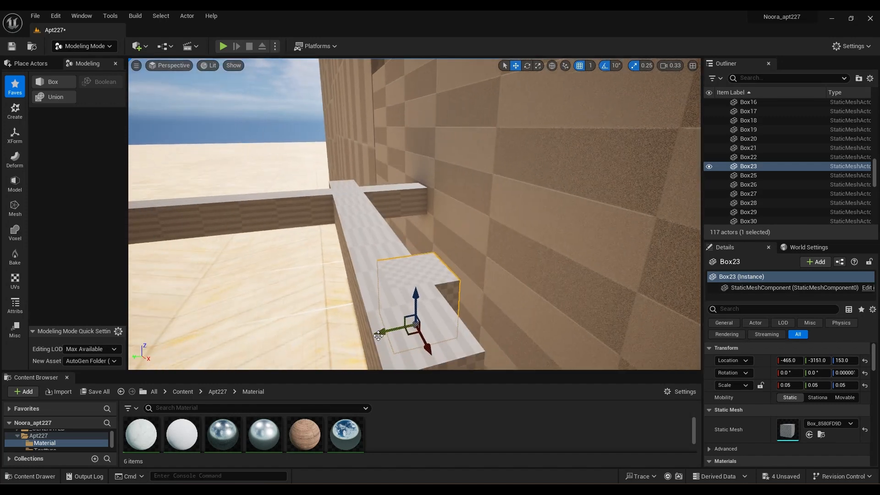
left_click_drag(378, 329, 417, 324)
Step: Lower the camera speed to 0.1, and shorten the left arm to Y scale 0.05 behind the crossbar, level with the right arm
left_click(673, 65)
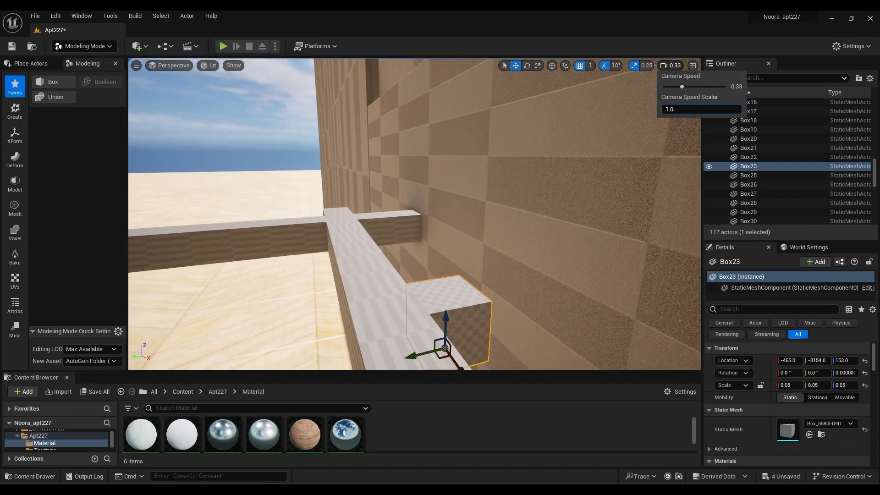
mouse_move(397, 208)
right_mouse_down()
mouse_move(348, 208)
mouse_move(397, 207)
right_mouse_up()
left_click(397, 207)
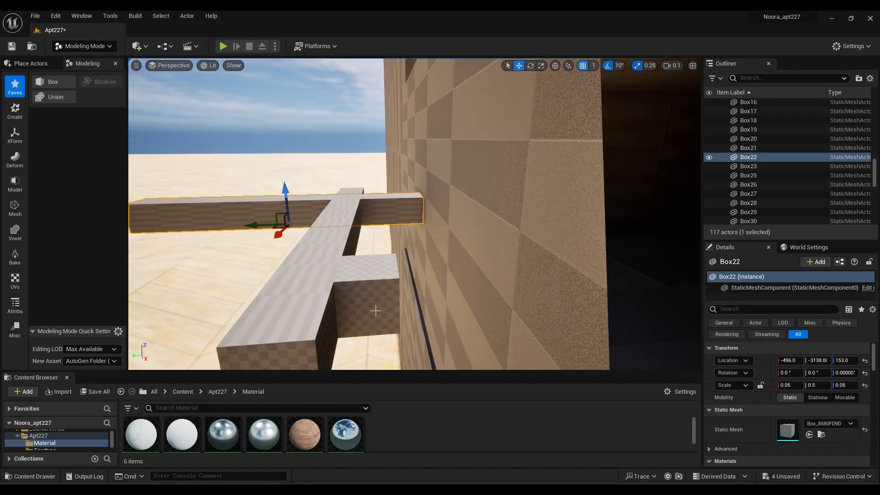
left_click(321, 284)
left_click(385, 210)
key("Return")
left_click_drag(256, 225, 344, 229)
right_click_drag(344, 229, 413, 238)
Step: Raise all three handle bars together to Z 159 and shift them toward the drawer, with the arms at Y -3157
left_click(534, 200)
left_click(415, 238, "shift")
left_click(296, 193, "shift")
right_click_drag(521, 263, 528, 238)
left_click_drag(277, 255, 271, 205)
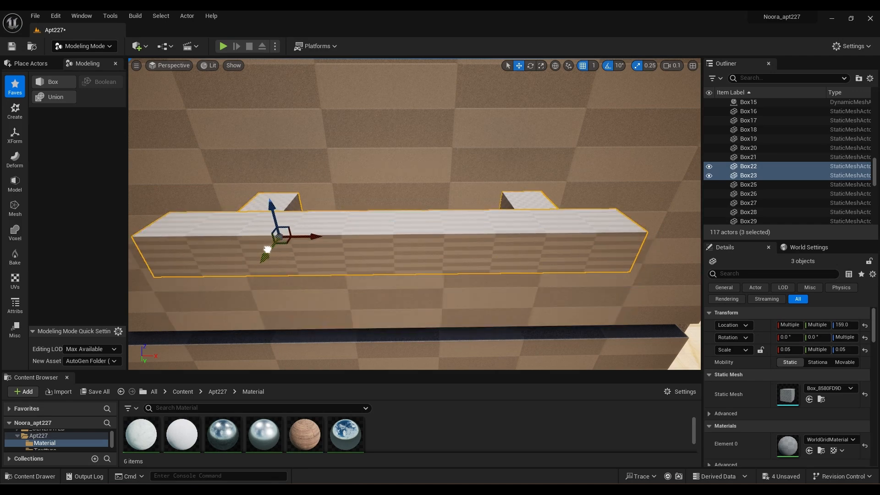
right_click_drag(384, 233, 293, 233)
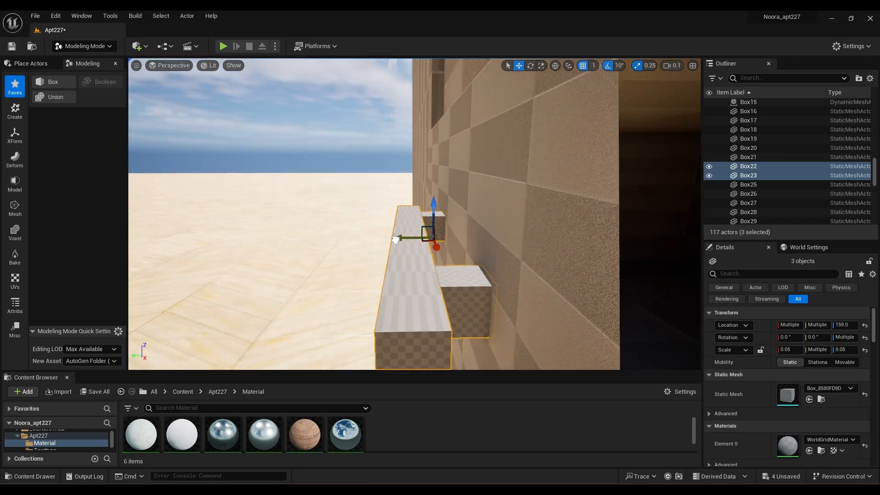
right_click_drag(396, 239, 413, 250)
Step: Set both side arms' Y scale to 0.07 and move them to Y -3160 against the drawer front
left_click(431, 250)
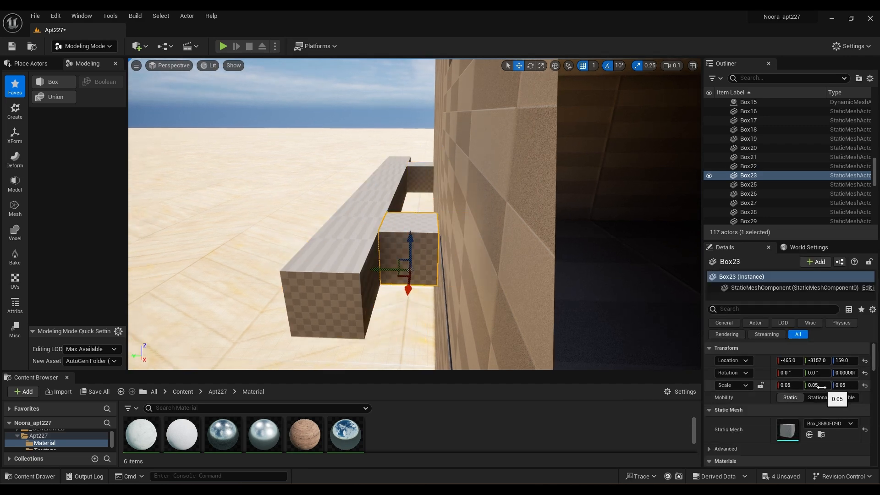
left_click(420, 178)
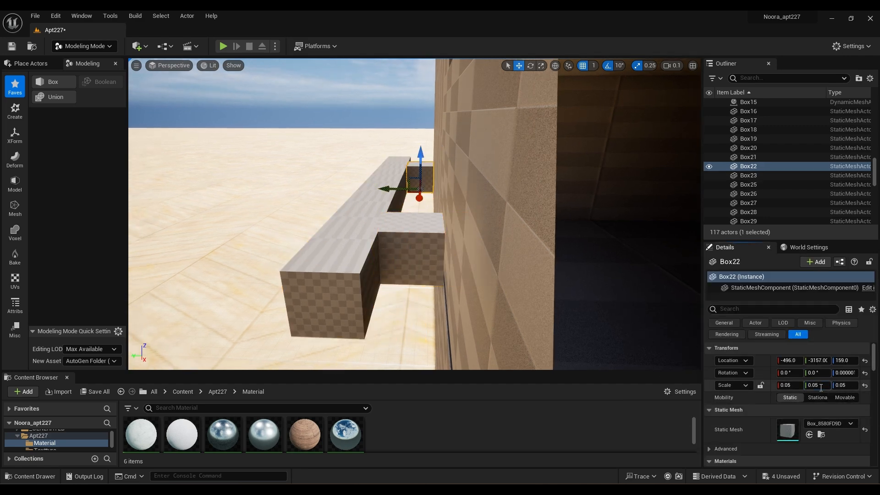
mouse_move(379, 270)
right_mouse_down()
mouse_move(404, 270)
mouse_move(376, 270)
right_mouse_up()
left_click(824, 386)
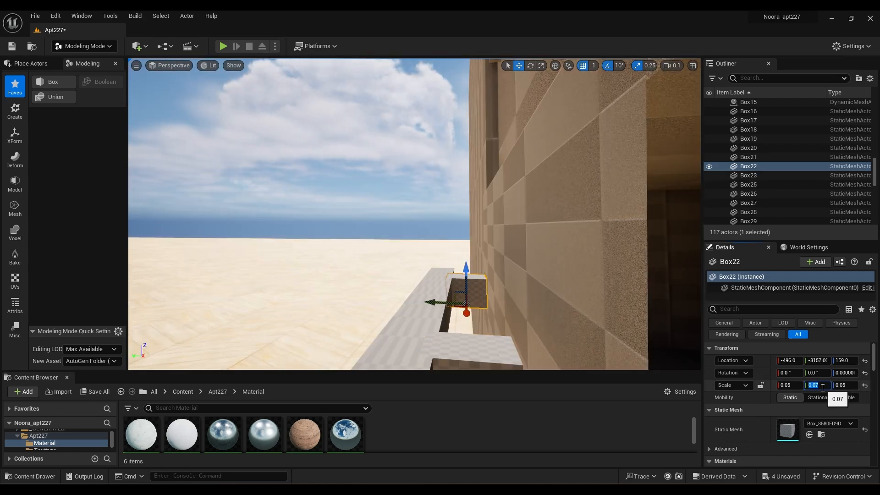
right_click_drag(393, 236, 412, 266)
left_click_drag(403, 324, 416, 324)
Step: Select the crossbar and both arms and lower the handle to Z 158 on the top drawer
right_click_drag(417, 324, 536, 348)
left_click(229, 195)
left_click(294, 220, "shift")
left_click(444, 192, "shift")
right_click_drag(444, 193, 422, 270)
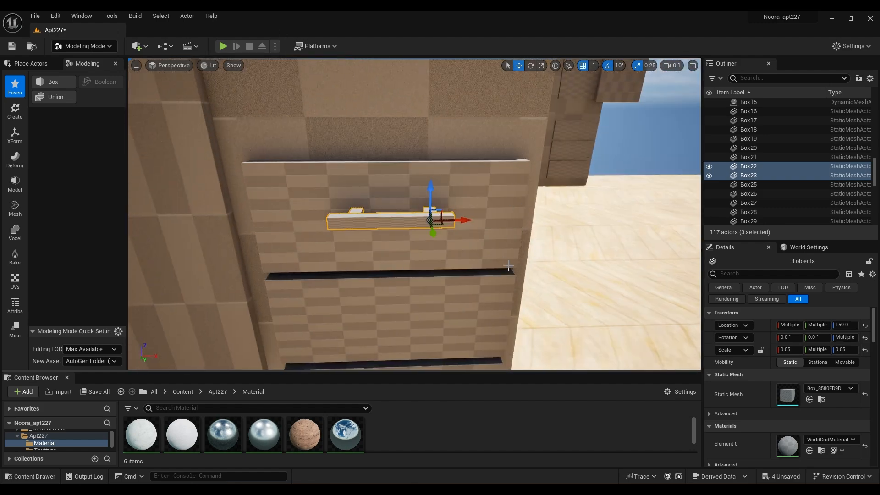
right_click_drag(454, 305, 452, 344)
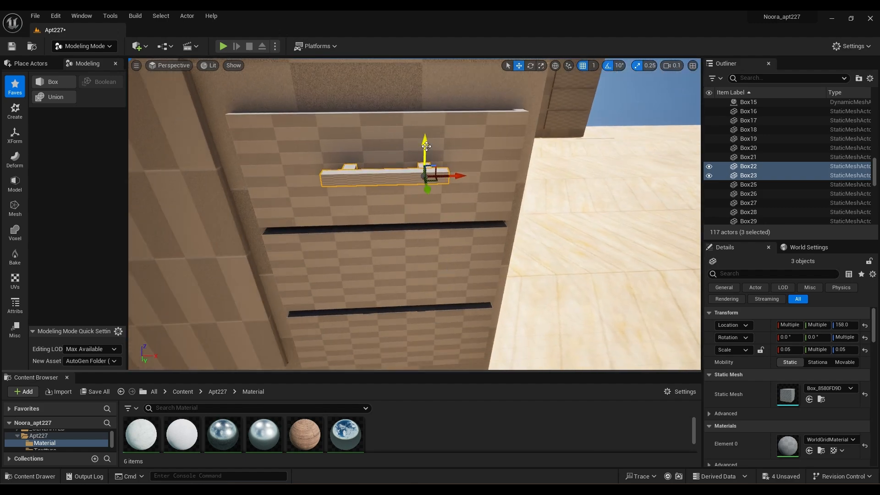
Step: Duplicate the three handle bars onto the middle drawer at Z 104 and the bottom drawer at Z 49
left_click_drag(423, 154, 417, 262, "alt")
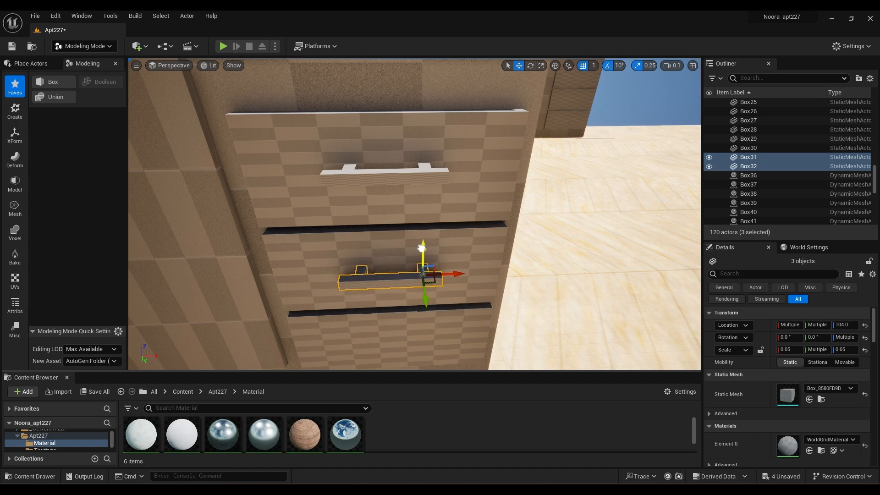
right_click_drag(423, 251, 506, 243)
left_click_drag(446, 115, 447, 248, "alt")
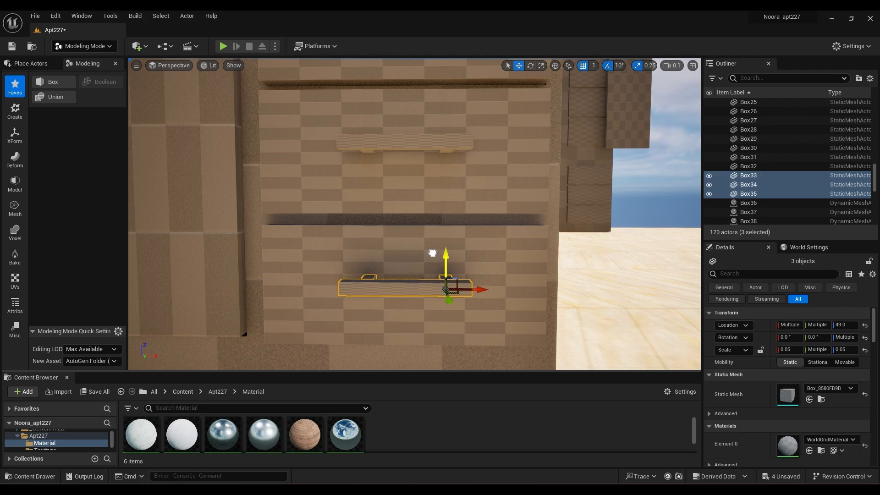
Step: Union the bottom drawer's three handle bars into one mesh
right_click_drag(447, 248, 413, 243)
left_click(56, 97)
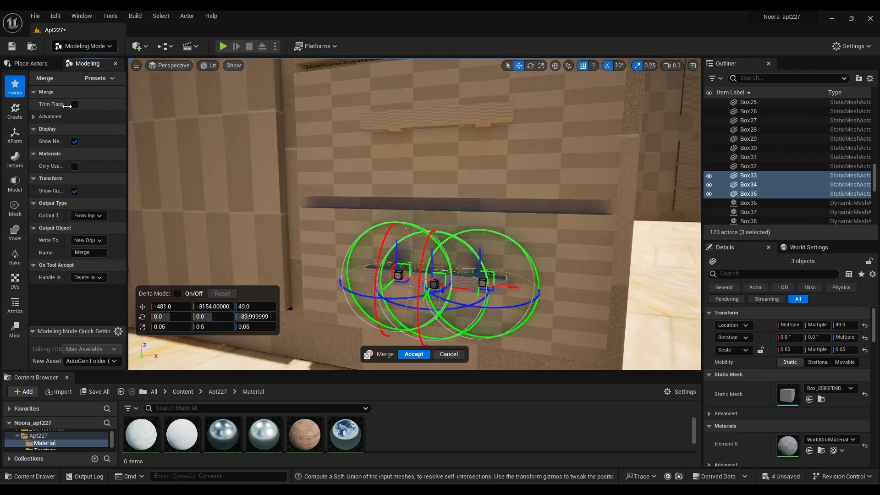
left_click(414, 353)
Step: Duplicate the middle drawer's three handle bars and move the copy beside the wardrobe, with its crossbar at X -330
right_click_drag(471, 277, 472, 220)
left_click(424, 197)
left_click(460, 204, "shift")
left_click(376, 206, "shift")
left_click_drag(405, 208, 688, 194, "alt")
right_click_drag(688, 195, 697, 147)
left_click_drag(509, 245, 651, 240)
right_click_drag(510, 268, 486, 280)
Step: Union the middle drawer's crossbar and two arms into one handle mesh
left_click(324, 218)
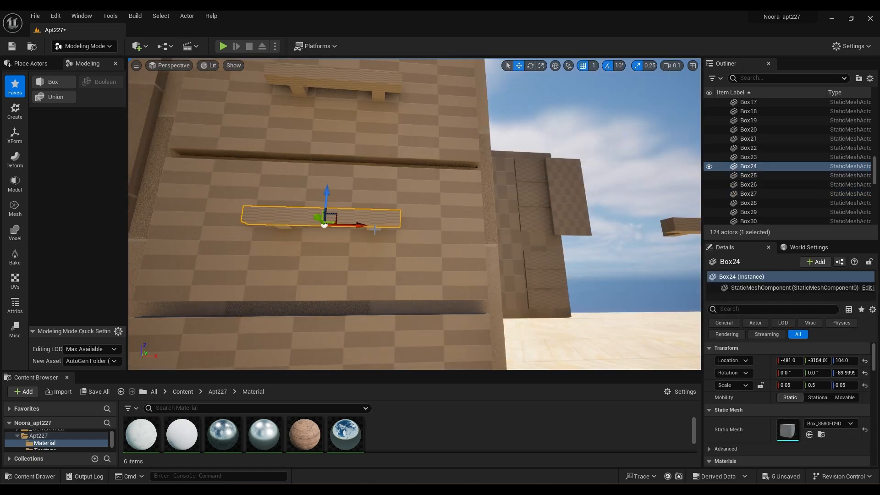
left_click(373, 223, "shift")
left_click(280, 225, "shift")
left_click(55, 97)
left_click(414, 354)
Step: Union the top drawer's crossbar and two arms into one handle mesh
right_click_drag(414, 275, 415, 220)
left_click(480, 213)
left_click(406, 257, "shift")
left_click(429, 233, "shift")
left_click(57, 97)
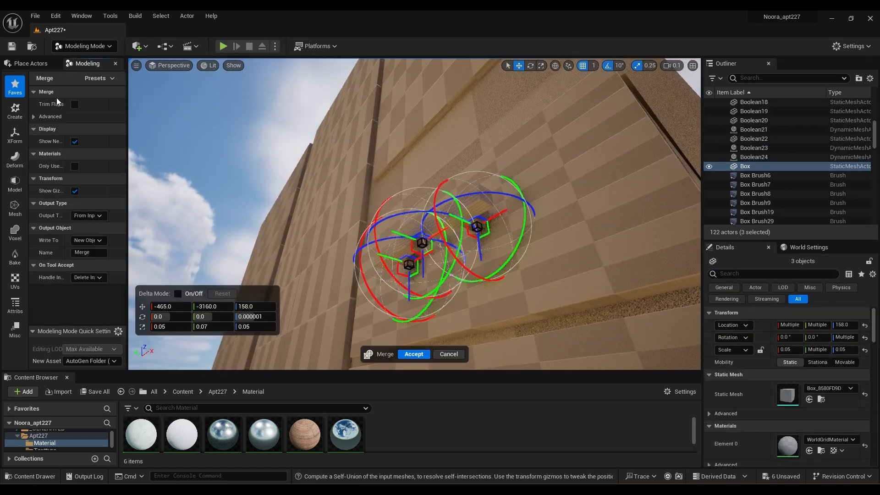
left_click(419, 354)
Step: Union the bottom drawer with its handle, and the middle drawer with its handle
right_click_drag(415, 275, 399, 316)
left_click(390, 293)
left_click(366, 316, "shift")
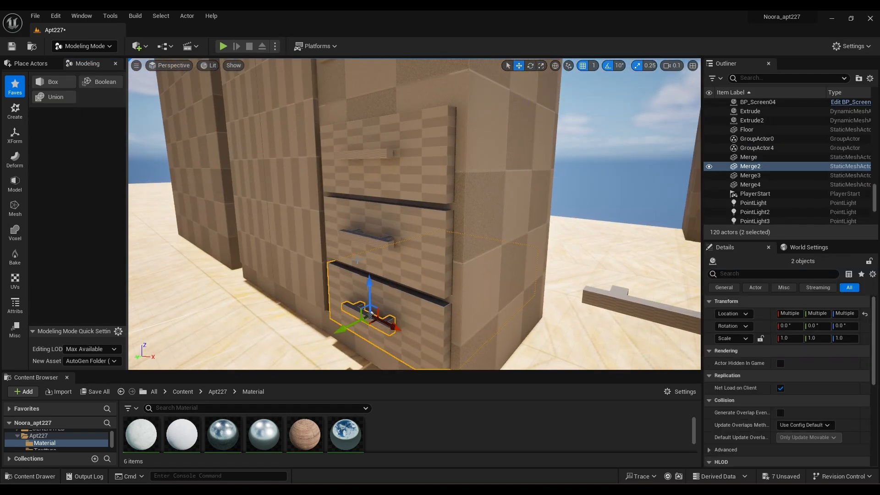
left_click(56, 96)
left_click(414, 354)
left_click(404, 256)
left_click(367, 236, "shift")
left_click(55, 98)
left_click(414, 353)
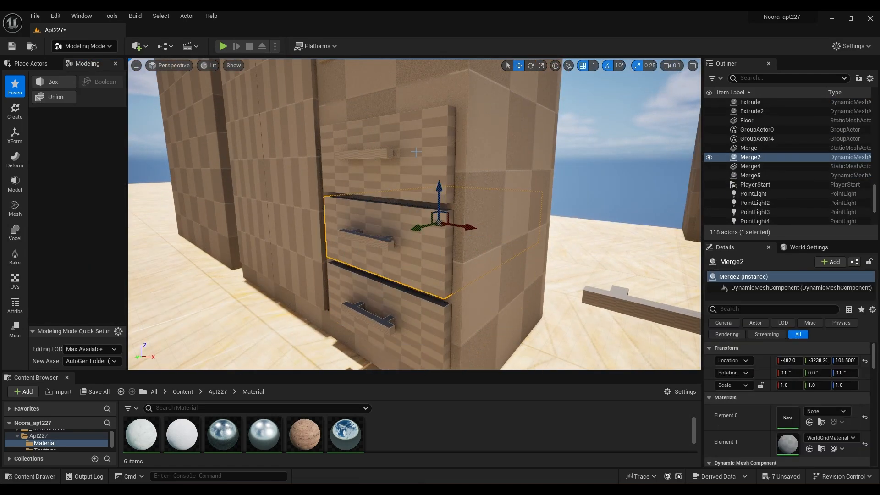
Step: Union the top drawer with its handle
left_click(416, 151)
right_click_drag(417, 152, 367, 206)
left_click(431, 237)
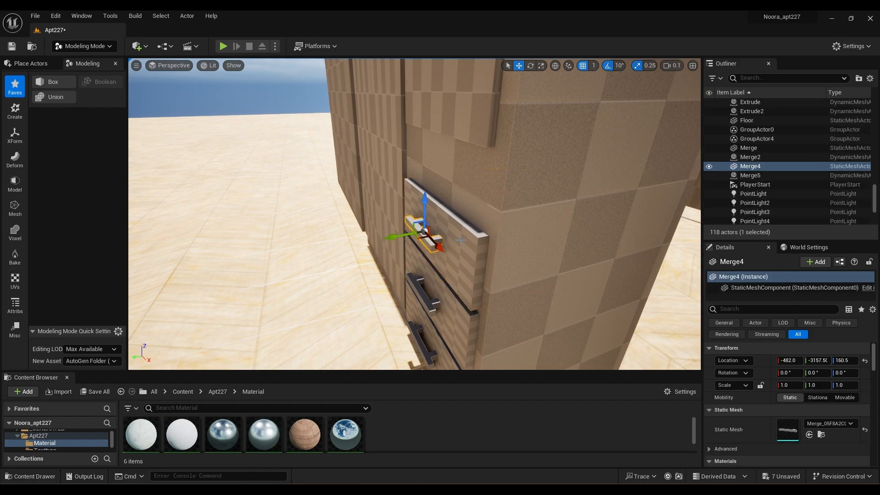
left_click(460, 240, "shift")
left_click(56, 97)
left_click(414, 353)
Step: Undo the unions of the three drawers with their handles
right_click_drag(415, 275, 536, 240)
key("ctrl+z")
key("ctrl+z")
key("ctrl+z")
key("ctrl+z")
key("ctrl+z")
key("ctrl+z")
key("ctrl+z")
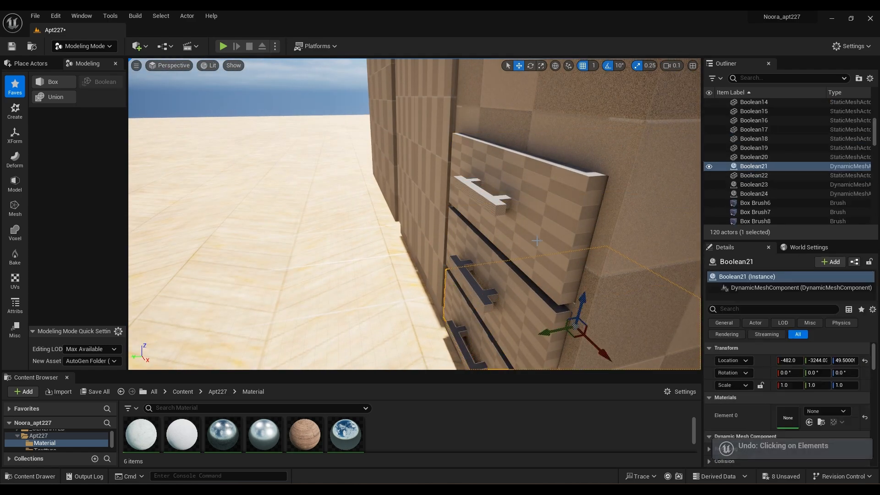
Step: Duplicate the top drawer's merged handle upward onto the wardrobe's upper right door at Z 371.5
right_click_drag(557, 115, 655, 106)
left_click(461, 201)
left_click(662, 257)
right_click_drag(662, 257, 706, 266)
right_click_drag(513, 252, 425, 270)
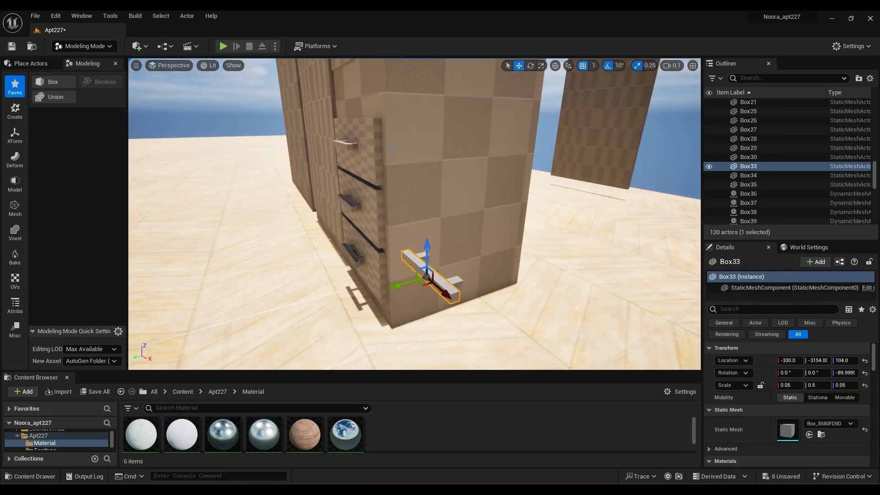
left_click(358, 145)
right_click_drag(358, 146, 459, 184)
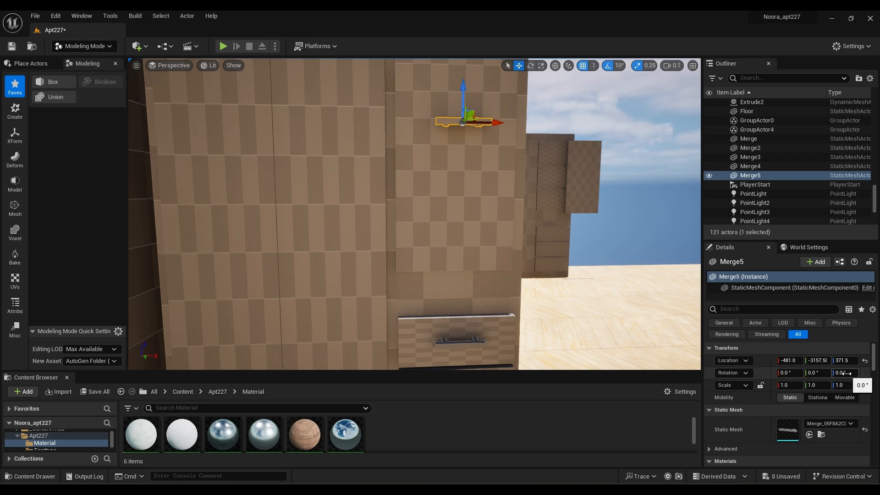
Step: Rotate the copied handle 90° about Y and place it vertically near the right edge of the upper right door
left_click_drag(537, 131, 529, 132)
right_click_drag(529, 132, 510, 170)
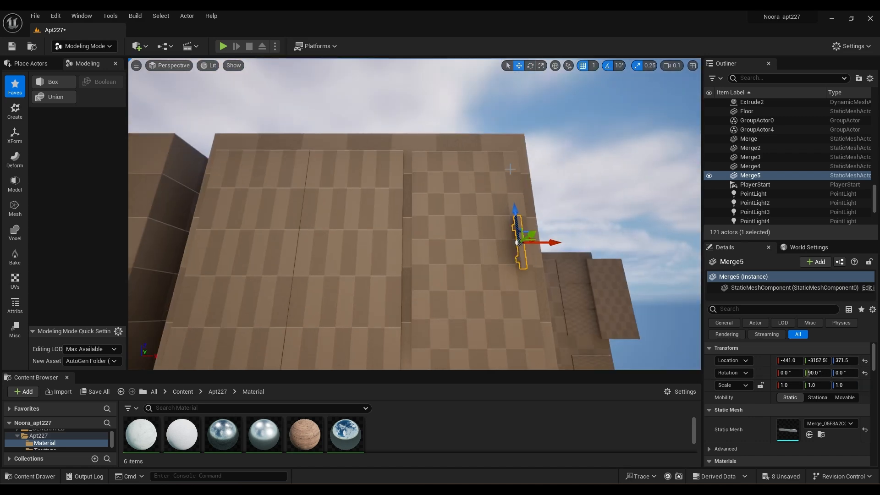
right_click_drag(522, 251, 513, 184)
left_click_drag(513, 184, 507, 184)
right_click_drag(507, 184, 526, 171)
Step: Duplicate the vertical handle onto both double doors beside their centre gap, placing the left one at X -666, Z 279.5
left_click_drag(526, 171, 262, 176, "alt")
mouse_move(262, 176)
right_mouse_down()
mouse_move(293, 169)
mouse_move(256, 154)
mouse_move(259, 179)
right_mouse_up()
right_click_drag(397, 174, 399, 183)
key("ctrl+z")
left_click(399, 189)
left_click(349, 190)
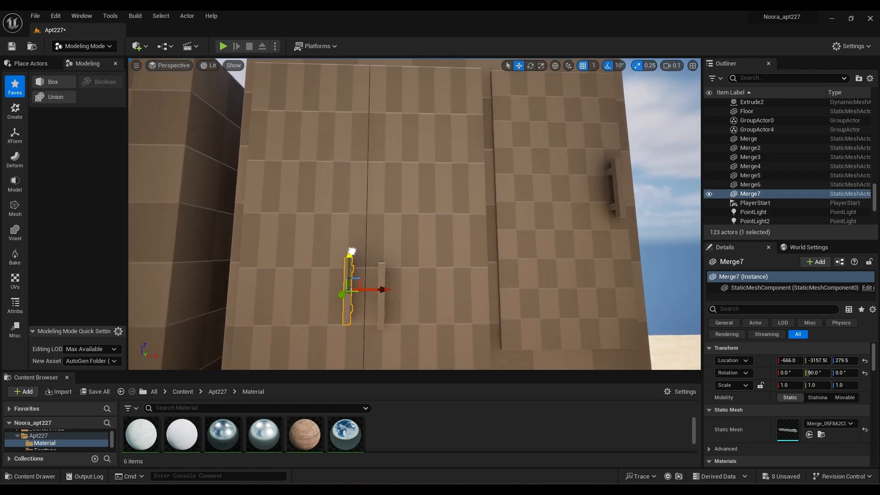
right_click_drag(351, 253, 399, 257)
Step: Duplicate the top drawer's handle and move the copy away from the wardrobe to X -218, Y -2549.5
left_click(404, 318)
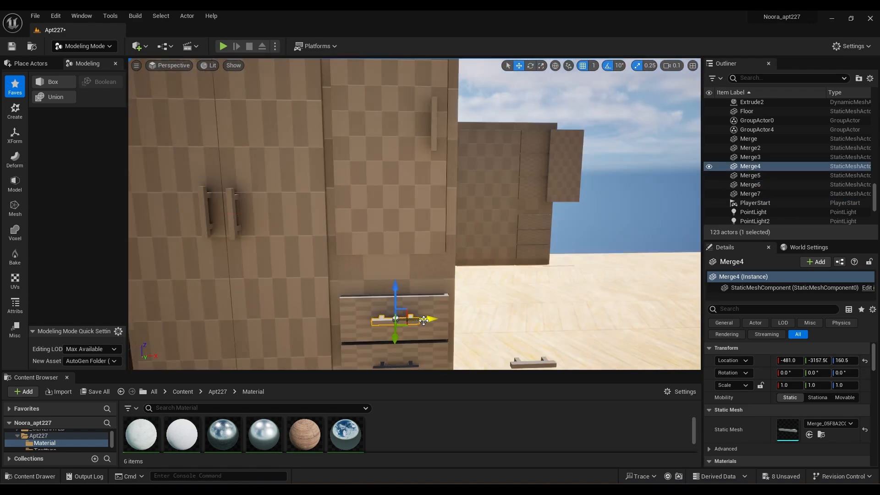
left_click_drag(422, 318, 642, 318, "alt")
right_click_drag(505, 275, 642, 275)
right_click_drag(241, 269, 241, 273)
left_click_drag(239, 275, 615, 316)
right_click_drag(614, 316, 672, 325)
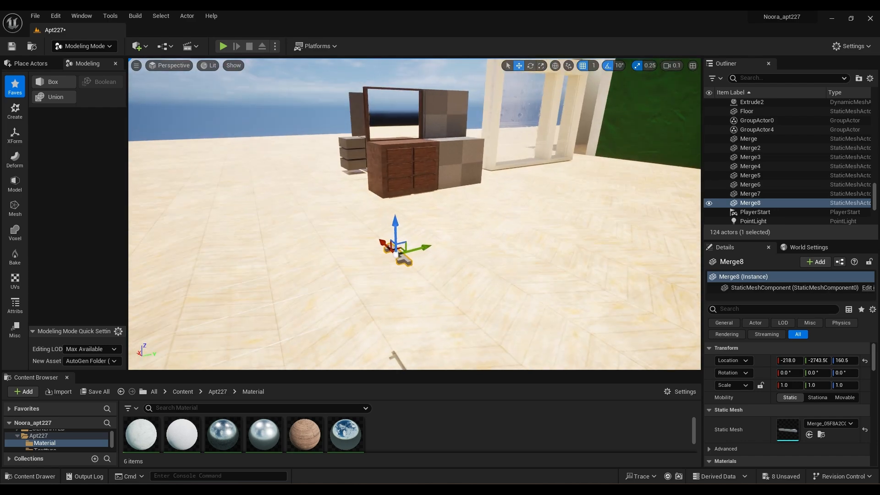
right_click_drag(504, 247, 422, 254)
left_click_drag(477, 249, 575, 251)
right_click_drag(575, 251, 681, 255)
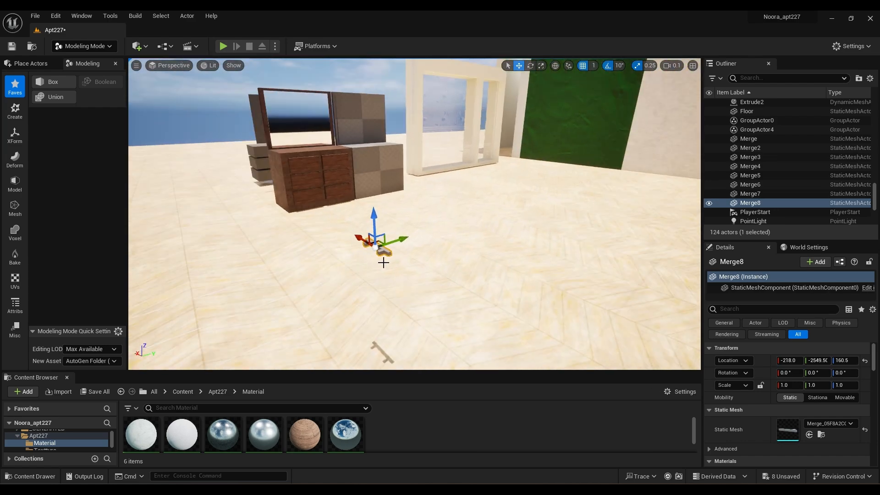
Step: Rotate the detached handle copy -180° about X so it faces the opposite way
right_click_drag(447, 273, 401, 273)
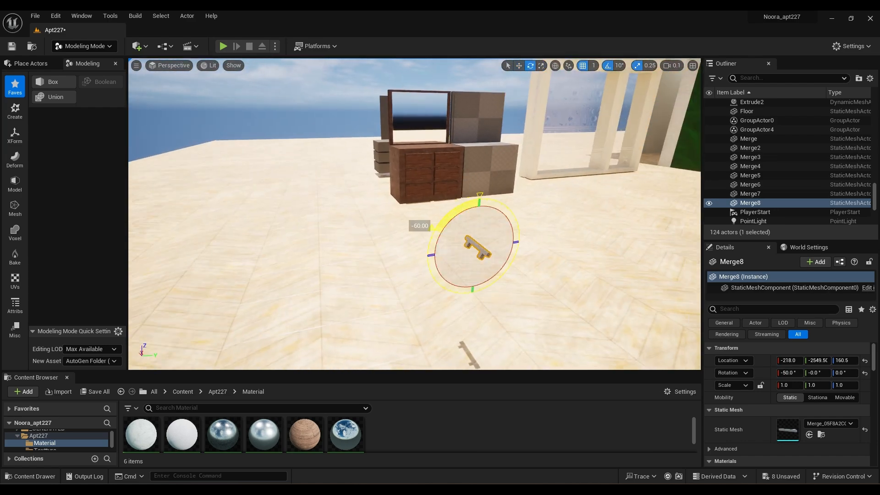
left_click_drag(438, 220, 431, 229)
right_click_drag(434, 250, 375, 271)
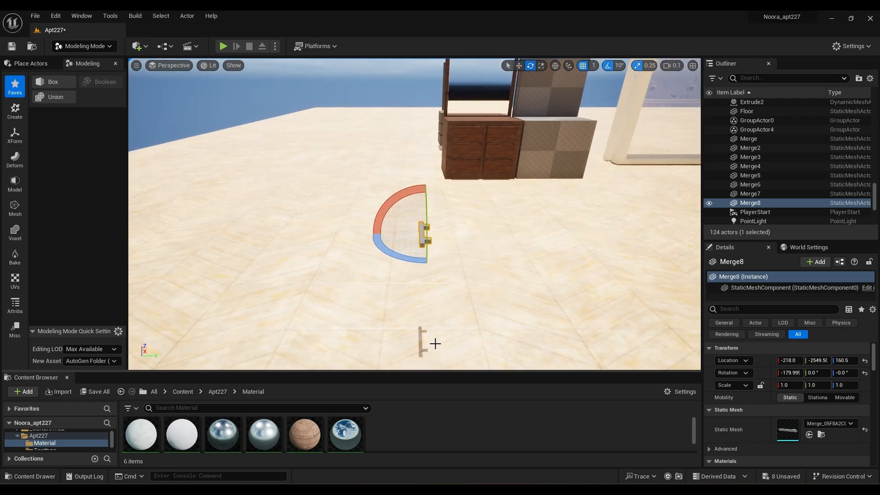
right_click_drag(441, 301, 430, 261)
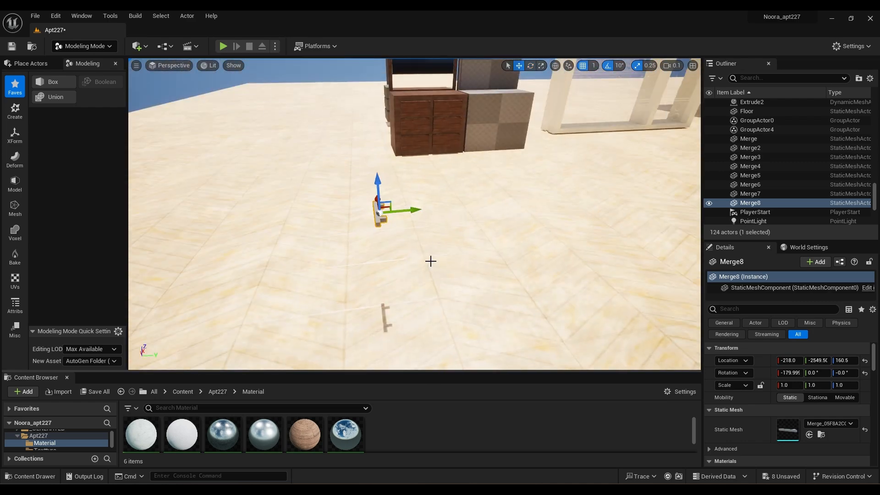
Step: Move the detached handle copy into the apartment's bedroom beside the bed, to X 217, Y -156.5
left_click_drag(409, 209, 580, 207)
right_click_drag(580, 207, 685, 160)
left_click(672, 65)
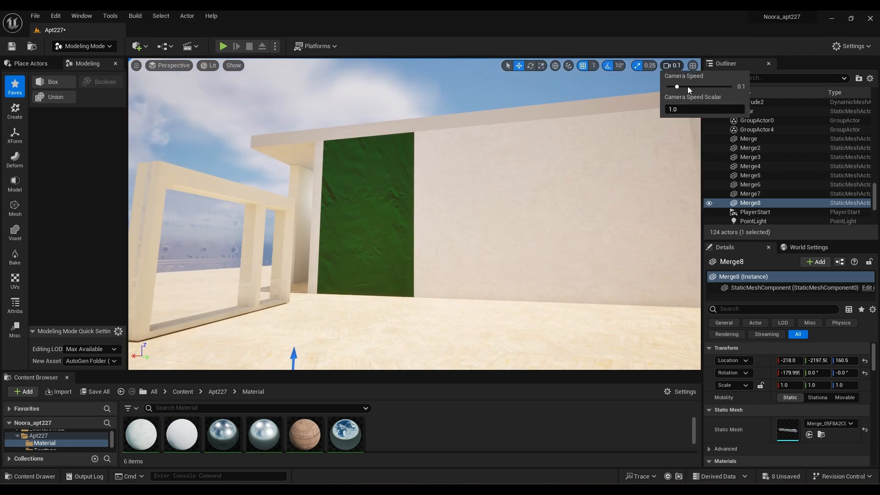
left_click(688, 87)
mouse_move(628, 138)
right_mouse_down()
mouse_move(633, 192)
mouse_move(642, 142)
right_mouse_up()
left_click(670, 65)
left_click(693, 87)
right_click_drag(550, 184, 428, 189)
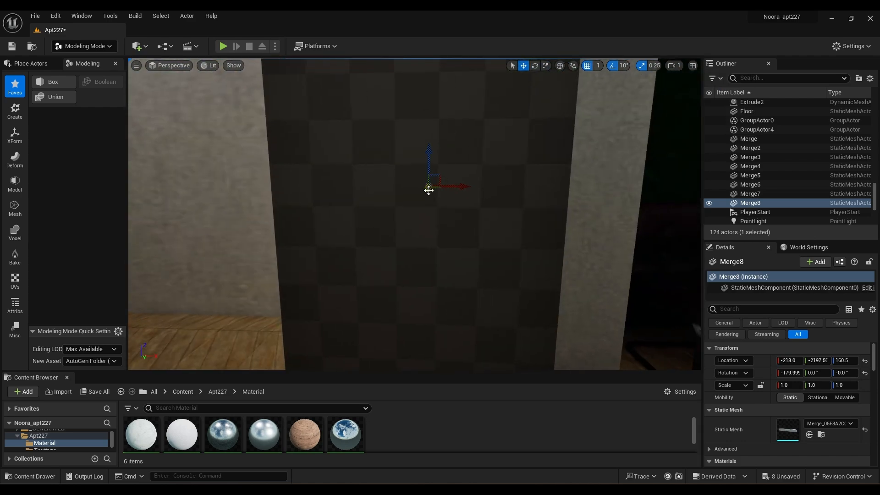
left_click_drag(428, 188, 408, 238)
right_click_drag(408, 238, 601, 193)
left_click_drag(601, 192, 271, 238)
right_click_drag(271, 239, 206, 172)
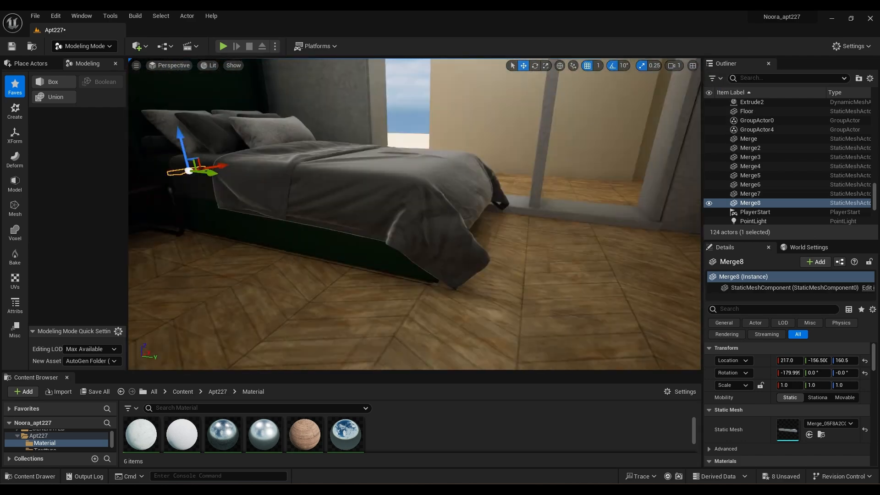
Step: Move the handle across the bedroom to the dresser beside the desk, to X 480, Y 616.5
left_click_drag(206, 172, 397, 241)
right_click_drag(397, 241, 578, 243)
left_click_drag(397, 242, 202, 290)
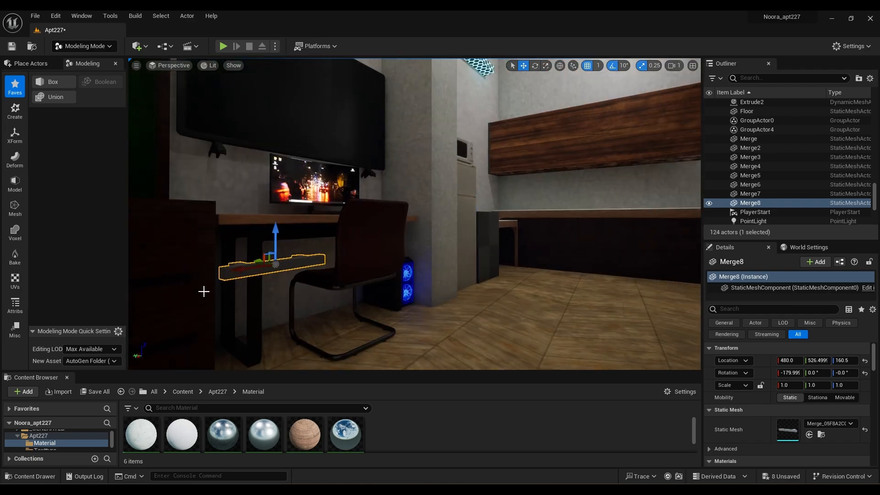
right_click_drag(202, 291, 349, 275)
left_click_drag(447, 226, 275, 234)
right_click_drag(275, 234, 151, 248)
right_click_drag(550, 247, 550, 205)
Step: Position the handle in front of the dresser's upper right drawer at X 504, Y 691.5
left_click(673, 65)
left_click(692, 86)
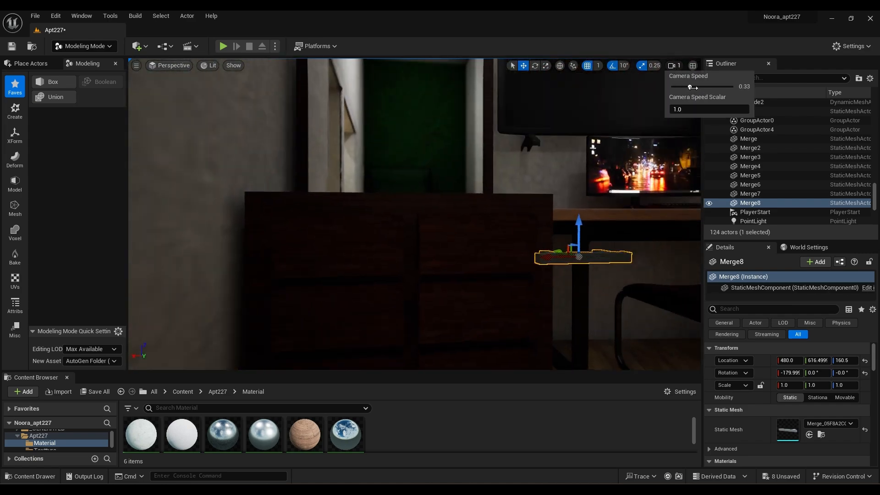
right_click_drag(619, 183, 507, 192)
left_click_drag(507, 240, 660, 240)
right_click_drag(660, 239, 609, 240)
left_click_drag(367, 235, 489, 236)
mouse_move(439, 258)
right_mouse_down()
mouse_move(348, 257)
mouse_move(439, 257)
right_mouse_up()
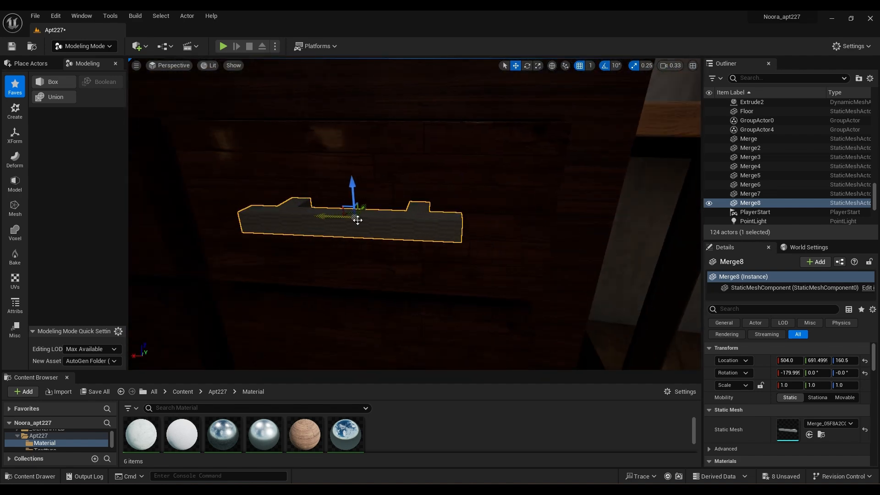
Step: Fine-tune the handle's depth against the drawer front to Y 692.5
right_click_drag(357, 220, 220, 225)
left_click_drag(380, 231, 389, 231)
right_click_drag(388, 231, 504, 234)
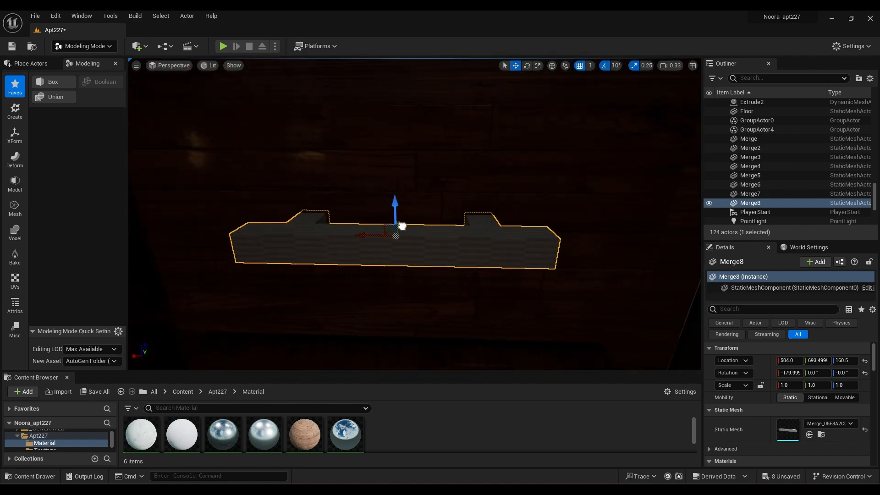
right_click_drag(387, 255, 414, 303)
Step: Duplicate the handle down onto the dresser's middle and lower right drawers at Z 100.5 and Z 44.5
scroll(410, 303, "down", 5)
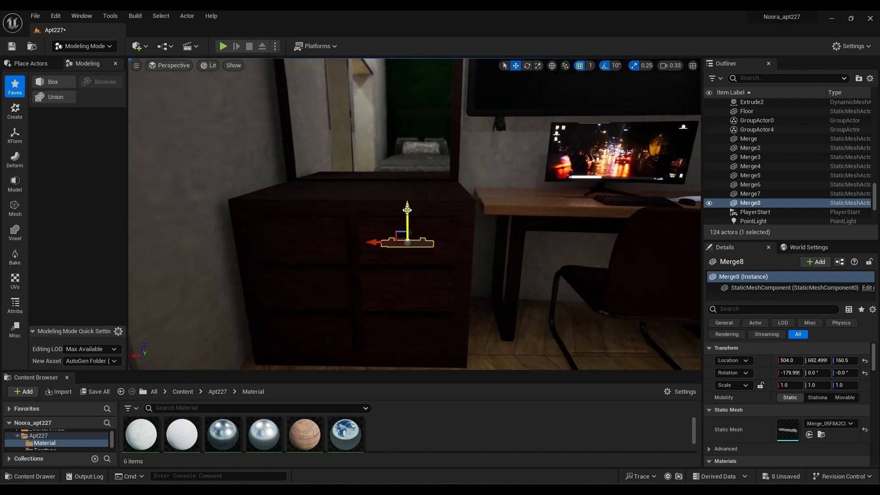
left_click_drag(408, 267, 395, 306, "alt")
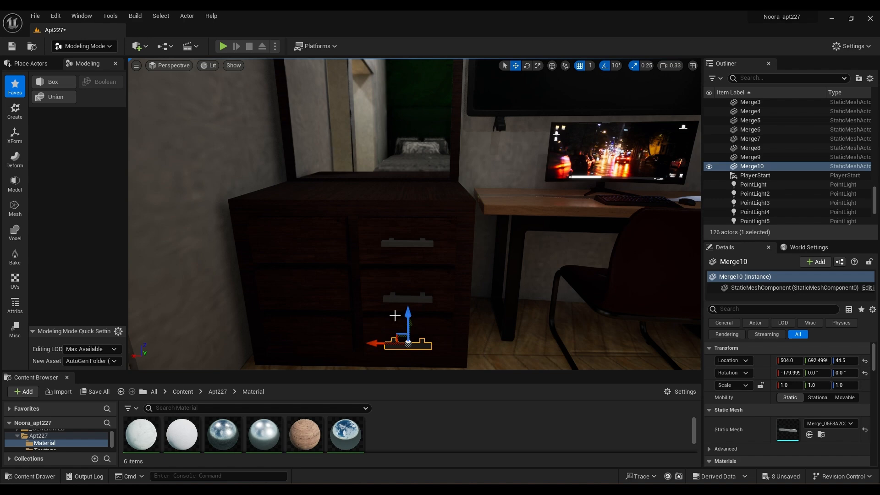
right_click_drag(395, 315, 423, 305)
Step: Duplicate the three right-column handles together onto the dresser's left drawers at X 611
left_click(421, 248)
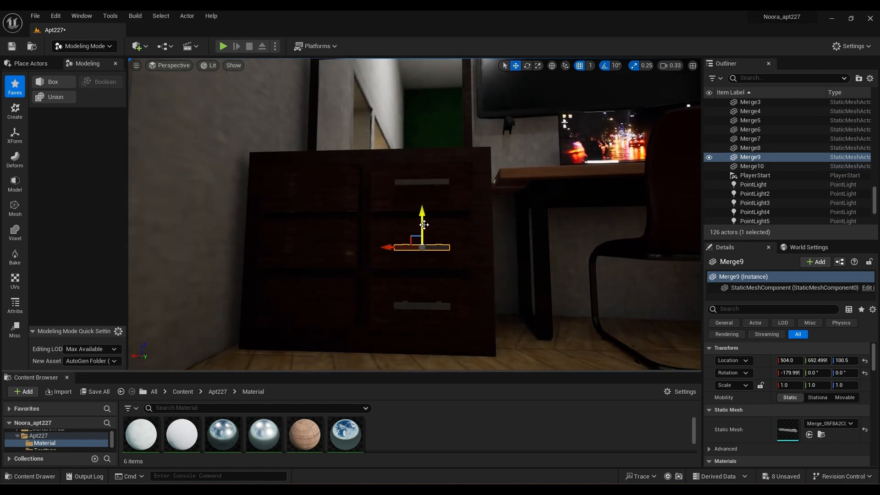
left_click(429, 184, "ctrl")
left_click_drag(389, 305, 272, 305, "alt")
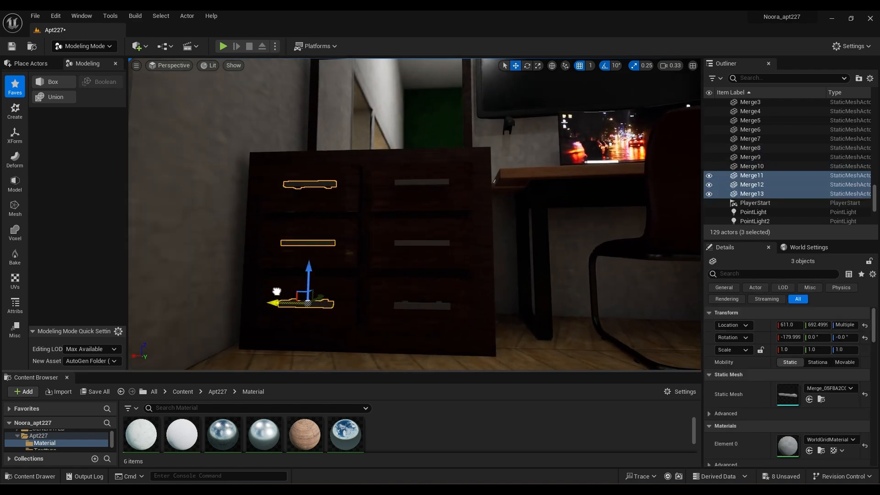
right_click_drag(272, 304, 458, 156)
Step: Copy the M_Metal_Steel material from the StarterContent Materials folder into the Apt227 Material folder
left_click(223, 435)
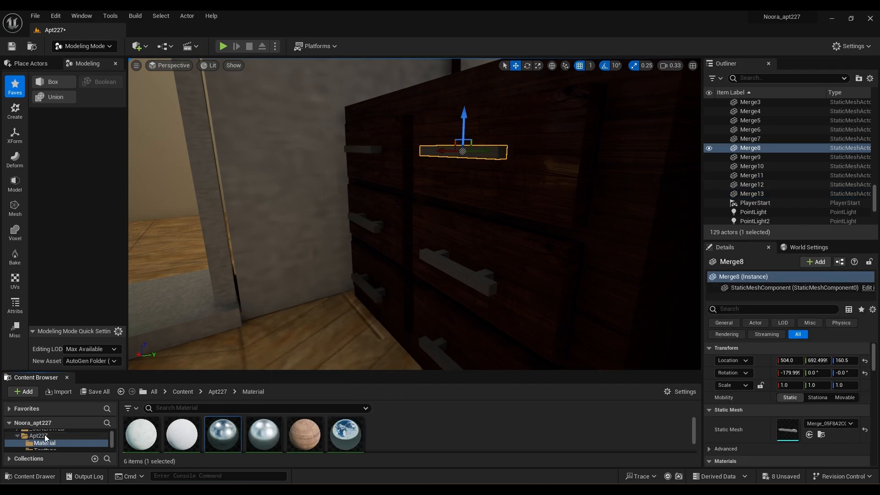
scroll(40, 445, "up", 1)
double_click(46, 440)
scroll(57, 441, "down", 3)
left_click(49, 440)
scroll(391, 447, "down", 3)
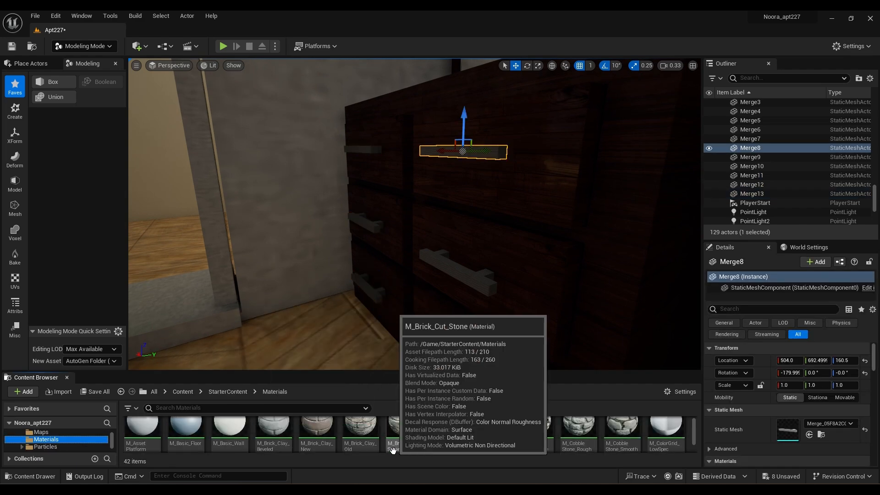
left_click(665, 435)
right_click(668, 436)
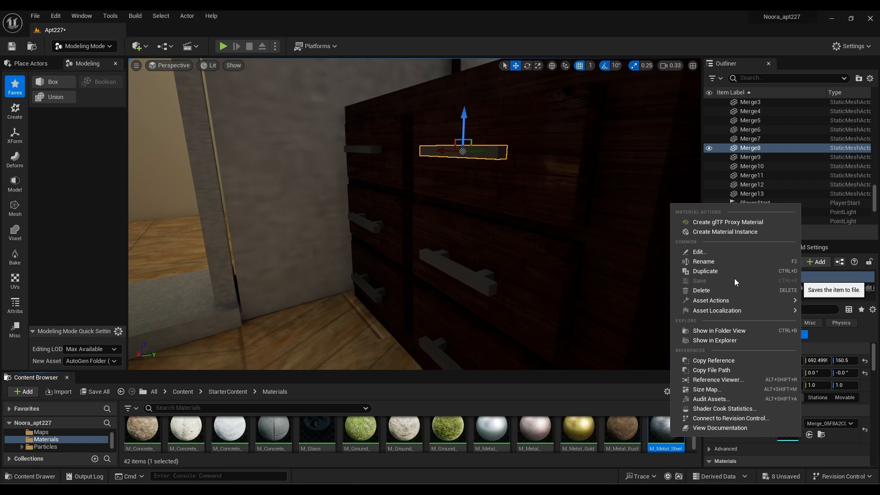
left_click_drag(665, 433, 55, 425)
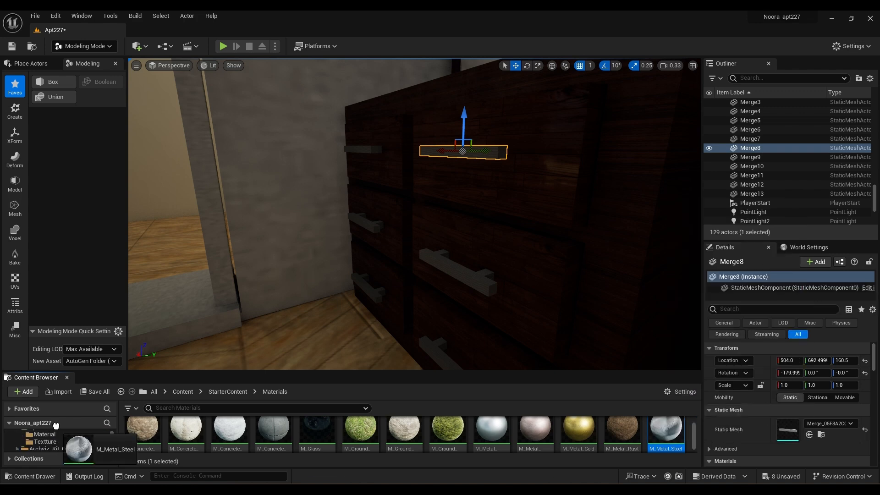
left_click(45, 434)
Step: Try M_Metal_Steel on the handle of the dresser's upper right drawer
scroll(410, 265, "up", 3)
scroll(411, 265, "down", 5)
left_click_drag(312, 435, 439, 212)
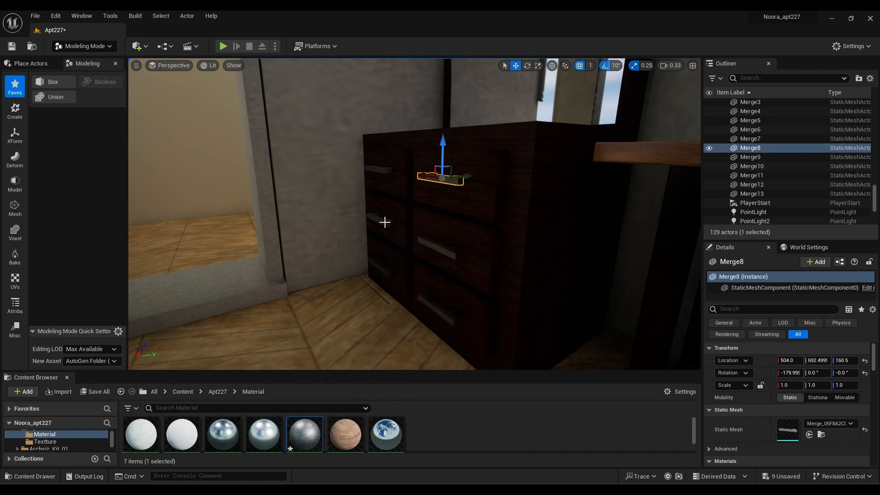
Step: Set the upper right drawer handle's Element 0 material to M_Metal_Gold
scroll(772, 425, "down", 3)
left_click(828, 451)
type("gold")
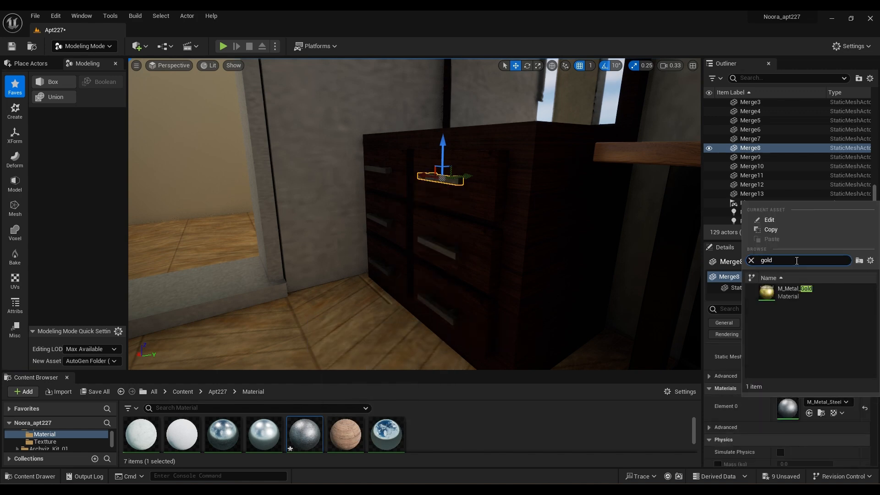
left_click(788, 291)
Step: Find gold in the StarterContent Materials folder and copy M_Metal_Gold into the Apt227 Material folder
scroll(43, 443, "up", 1)
left_click(45, 434)
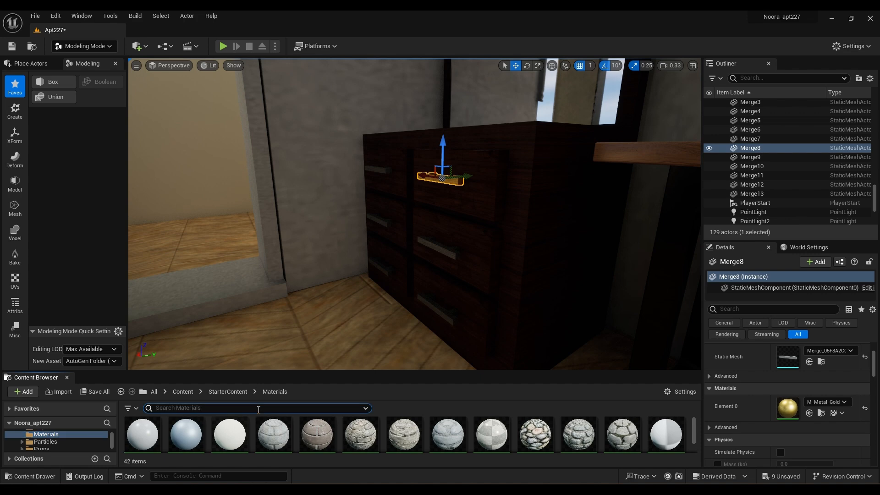
type("gold")
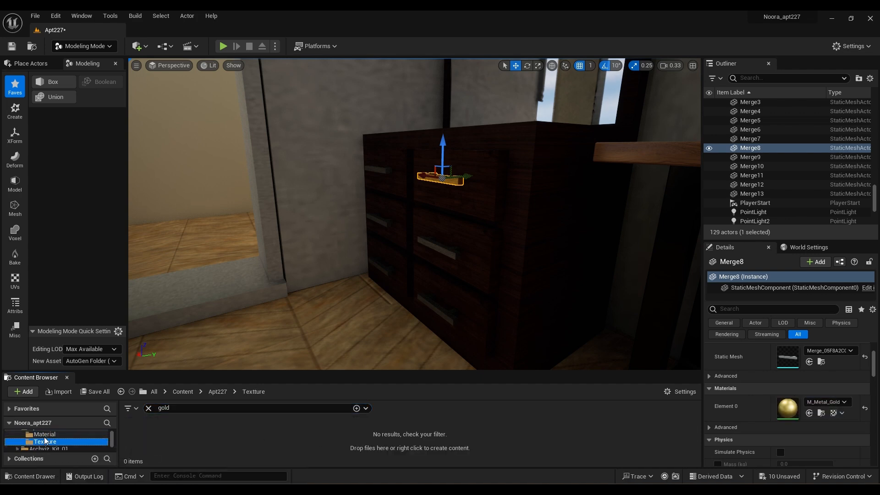
Step: Apply M_Metal_Gold to the handles of the dresser's middle and lower right drawers
left_click_drag(142, 433, 438, 248)
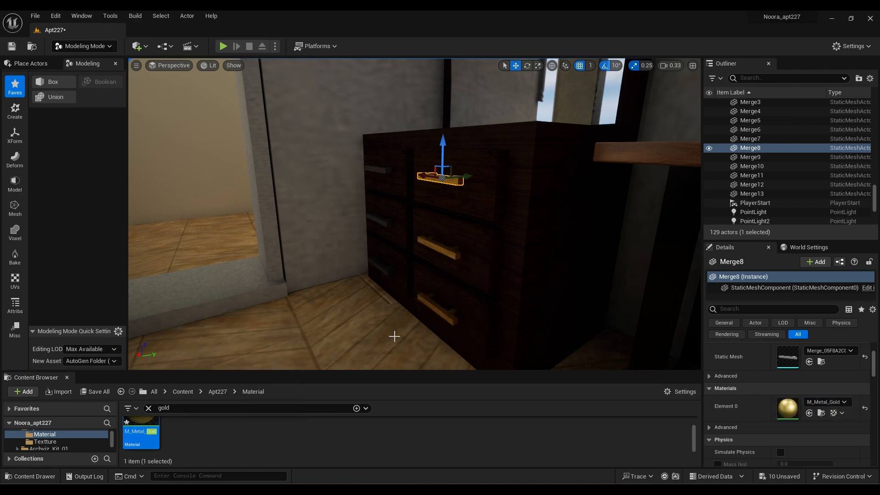
mouse_move(404, 243)
right_mouse_down()
mouse_move(459, 243)
mouse_move(404, 243)
right_mouse_up()
left_click(512, 273)
left_click(331, 312)
Step: Apply M_Wood_Floor_Walnut_Worn to both material elements of the wardrobe body
right_click_drag(331, 312, 449, 275)
mouse_move(387, 260)
right_mouse_down()
mouse_move(362, 216)
mouse_move(369, 242)
mouse_move(440, 288)
mouse_move(340, 257)
mouse_move(390, 243)
mouse_move(387, 270)
right_mouse_up()
left_click(387, 260)
left_click(387, 260)
left_click(395, 160)
left_click(402, 156)
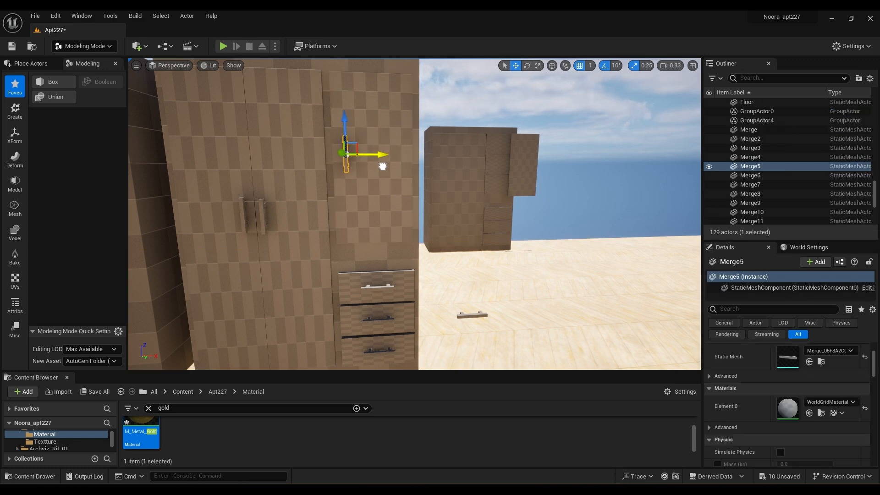
scroll(403, 250, "down", 5)
left_click(350, 118)
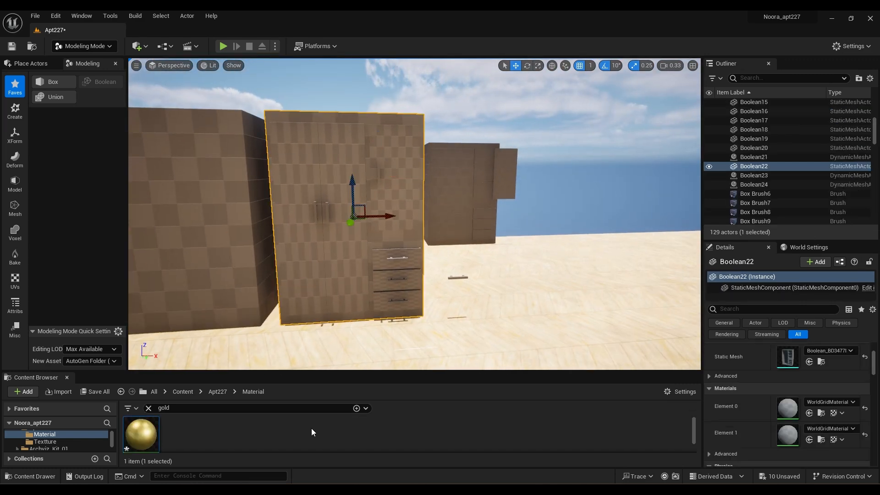
left_click(148, 408)
left_click_drag(386, 434, 743, 406)
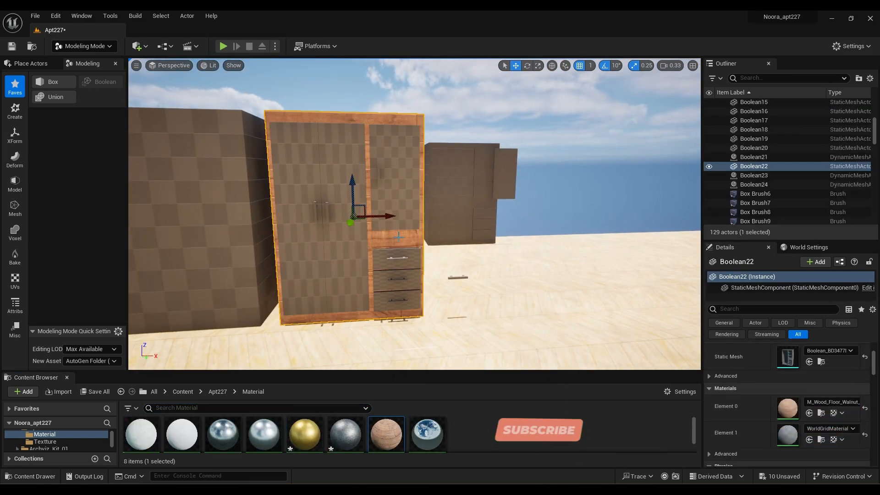
scroll(730, 441, "down", 2)
left_click_drag(386, 434, 789, 402)
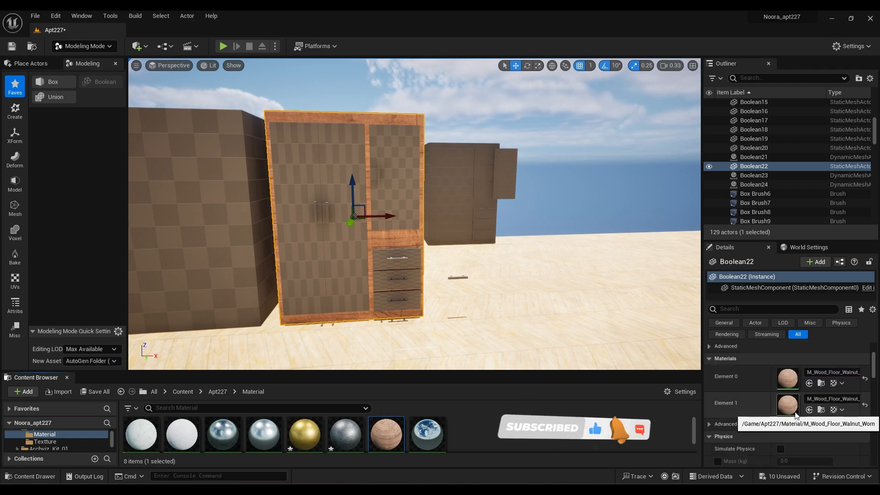
Step: Apply M_Wood_Floor_Walnut_Worn to both of the wardrobe's tall double doors
right_click_drag(458, 220, 280, 220)
scroll(821, 399, "up", 3)
left_click(424, 193)
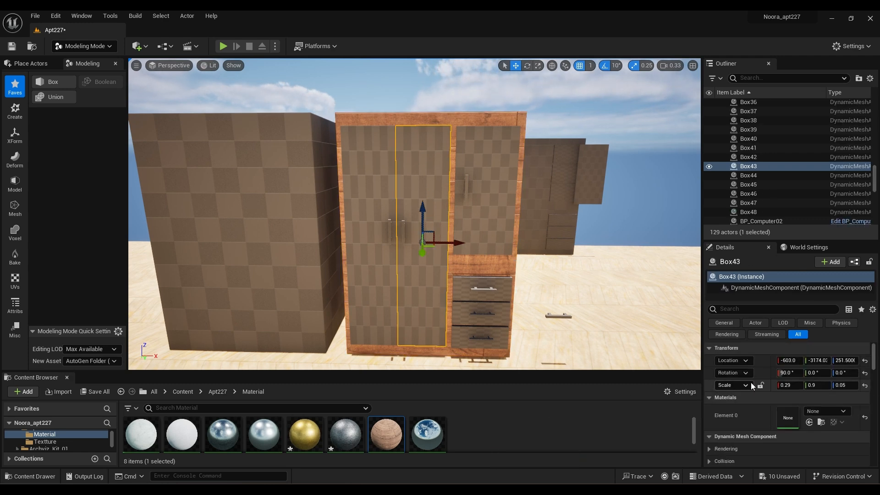
scroll(736, 412, "down", 1)
left_click(809, 394)
left_click(373, 312)
left_click_drag(386, 433, 790, 388)
Step: Apply M_Metal_Gold to the two vertical handles on the wardrobe's double doors
left_click(486, 195)
left_click(403, 232)
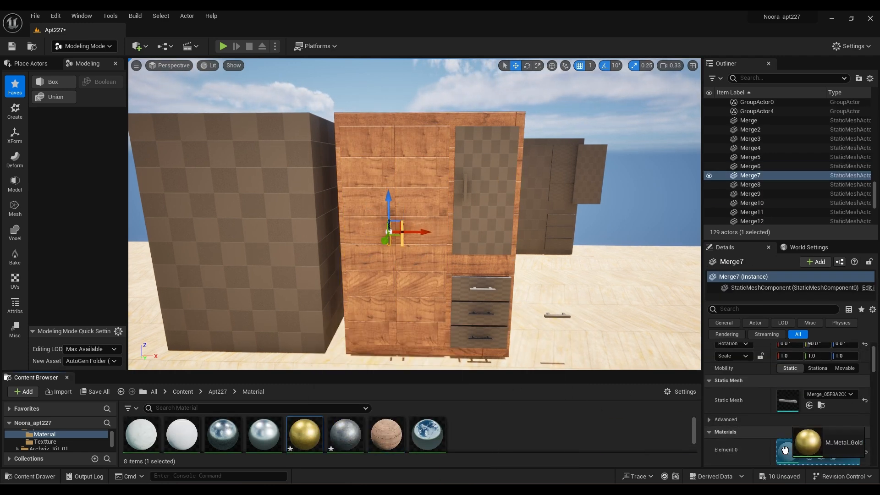
left_click_drag(785, 450, 785, 450)
Step: Try M_Wood_Floor_Walnut_Worn and M_Wood_Oak on the wardrobe's upper right door
left_click(486, 195)
left_click_drag(386, 434, 788, 388)
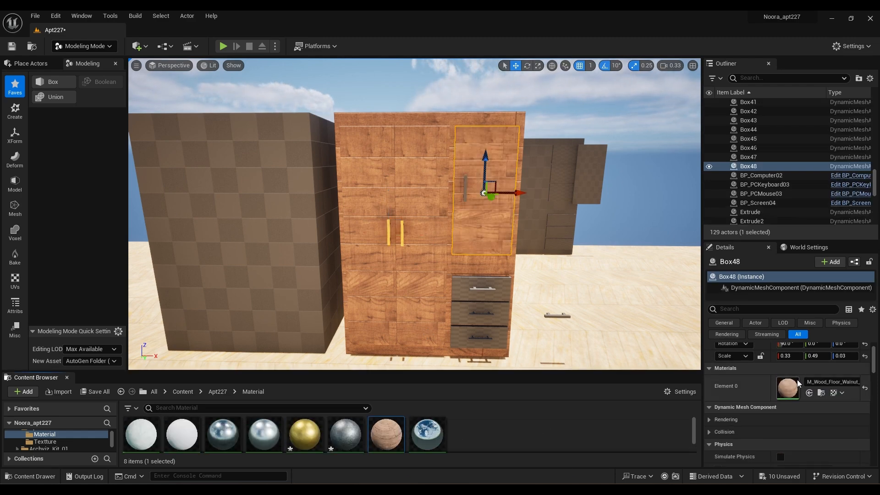
left_click(820, 385)
scroll(807, 342, "down", 1)
left_click(811, 351)
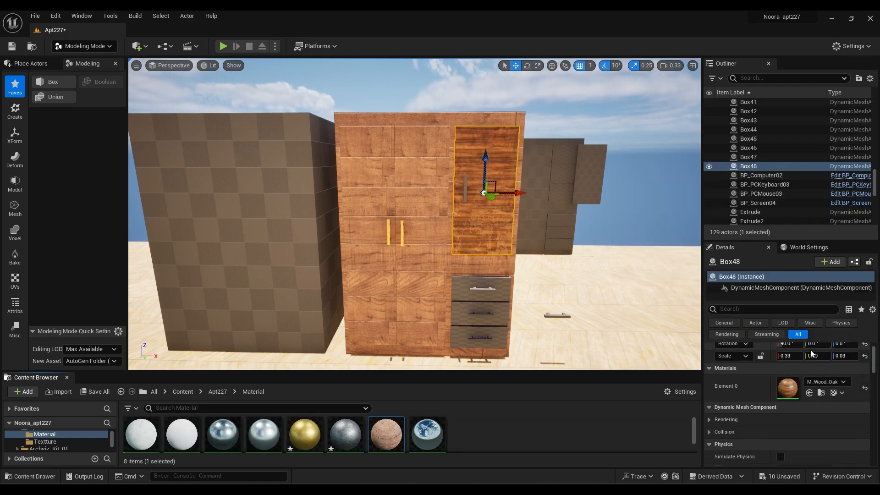
Step: Set the upper right door's material to M_Wood_Walnut
left_click(821, 383)
left_click(805, 337)
left_click(829, 383)
left_click(806, 351)
Step: Set the wardrobe body's Element 0 material to M_Wood_Walnut
left_click(504, 265)
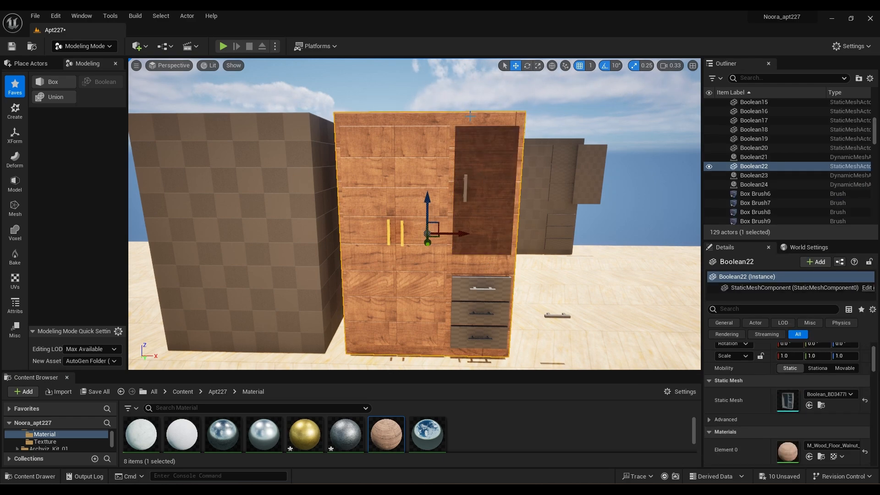
left_click(828, 445)
left_click(806, 399)
Step: Apply M_Metal_Gold to the vertical handle on the upper right door
left_click(467, 171)
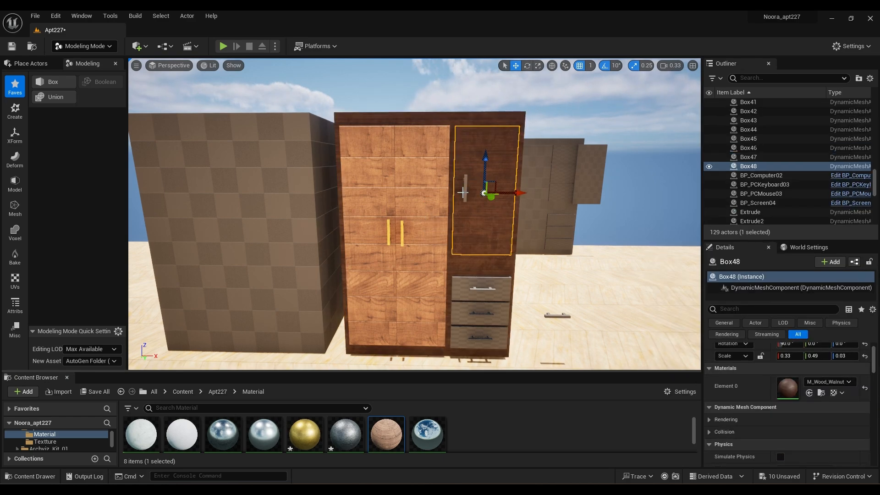
left_click(464, 188)
left_click_drag(305, 434, 788, 451)
Step: Change the material of both tall double doors together to M_Wood_Walnut
left_click(415, 197)
left_click(368, 182, "shift")
left_click(828, 347)
scroll(786, 298, "down", 1)
left_click(798, 300)
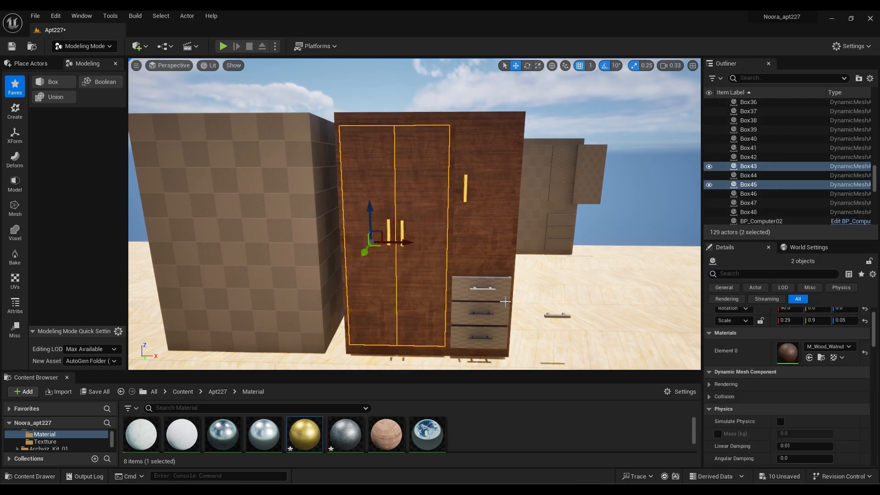
Step: Search the materials for wood and apply the matching dark walnut to all three wardrobe drawers
left_click(468, 287)
left_click(504, 316, "shift")
left_click(507, 340, "shift")
left_click(830, 346)
type("wood")
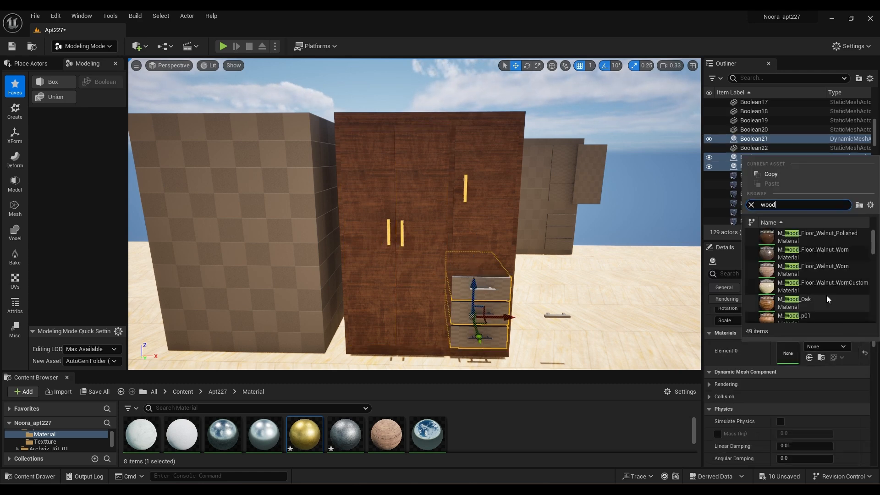
scroll(821, 287, "down", 1)
left_click(815, 279)
Step: Apply M_Metal_Gold to the handles of all three wardrobe drawers
left_click(483, 291)
left_click(481, 314, "shift")
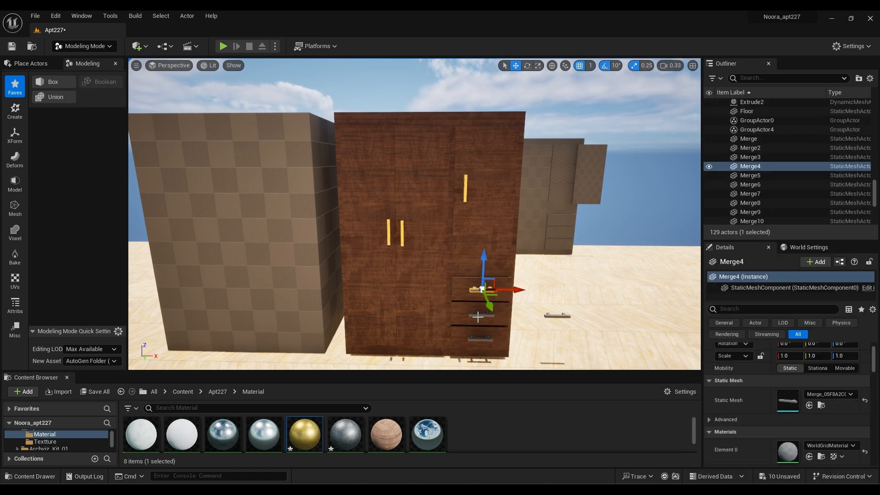
left_click(483, 337, "shift")
left_click_drag(785, 416, 785, 415)
Step: Group the wardrobe's body, doors, drawers and all their handles into one unit
left_click(566, 340)
right_click_drag(565, 340, 316, 252)
left_click(345, 214)
left_click(315, 195, "shift")
left_click(294, 192, "shift")
left_click(279, 186, "shift")
left_click(256, 182, "shift")
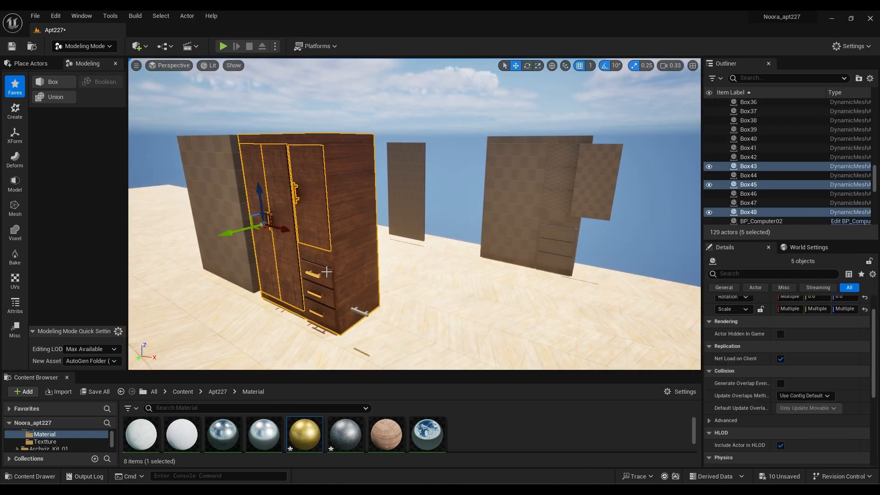
left_click(326, 272, "shift")
left_click(314, 274, "shift")
left_click(304, 288, "shift")
left_click(315, 295, "shift")
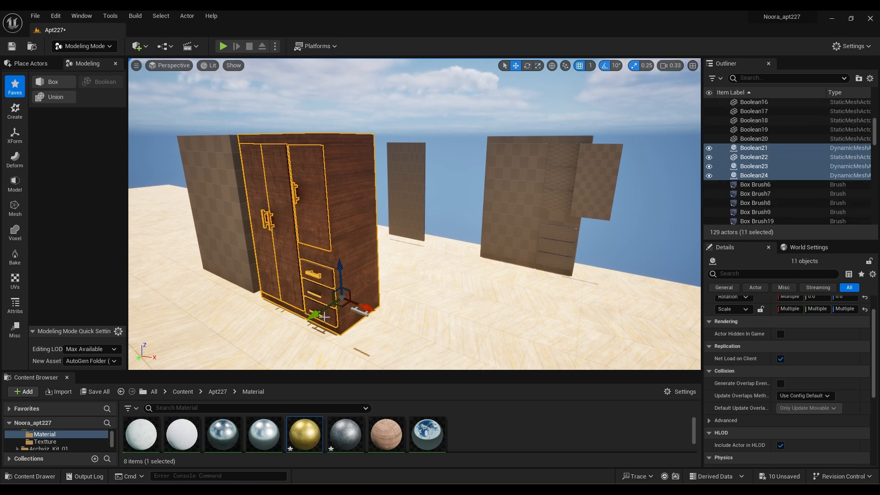
left_click(327, 306, "shift")
left_click(318, 314, "shift")
right_click(750, 175)
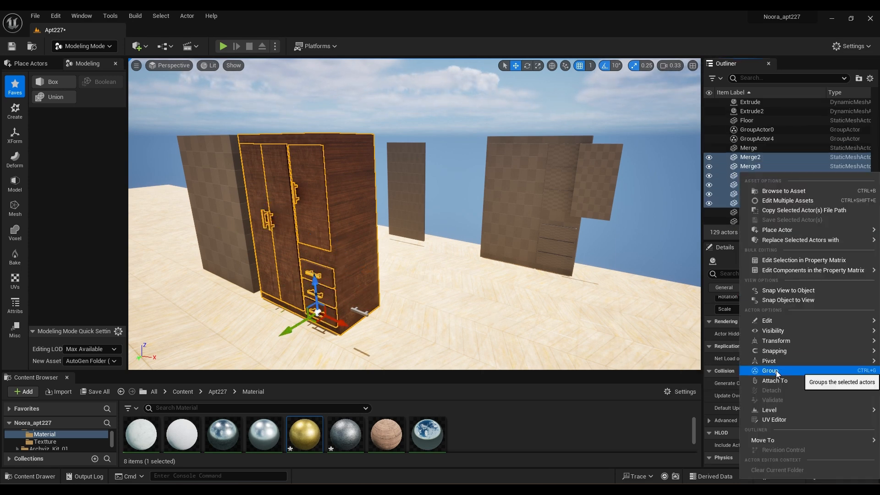
left_click(777, 371)
Step: Duplicate the grouped wardrobe and move the copy inside the apartment, near the bedroom area
left_click_drag(277, 233, 236, 285)
right_click_drag(236, 285, 210, 285)
left_click_drag(299, 253, 198, 280, "alt")
right_click_drag(197, 279, 358, 247)
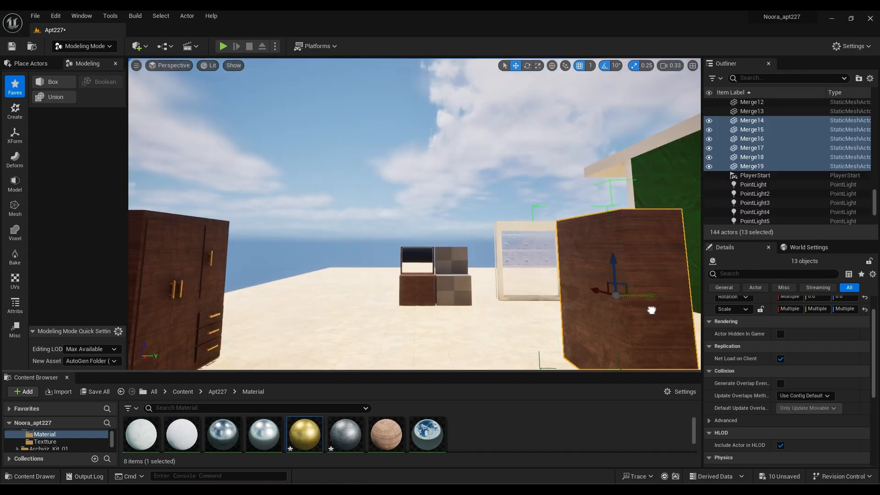
left_click_drag(652, 309, 651, 284)
right_click_drag(566, 281, 436, 294)
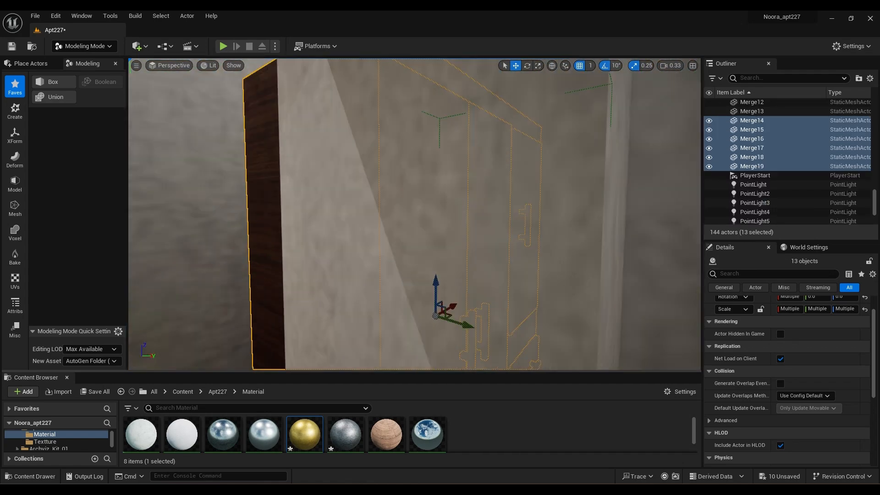
Step: Delete the object overlapping the wardrobe copy and position the wardrobe against the wall between the bed and the kitchen
left_click(385, 287)
key("Delete")
left_click(298, 286)
left_click_drag(297, 301, 404, 310)
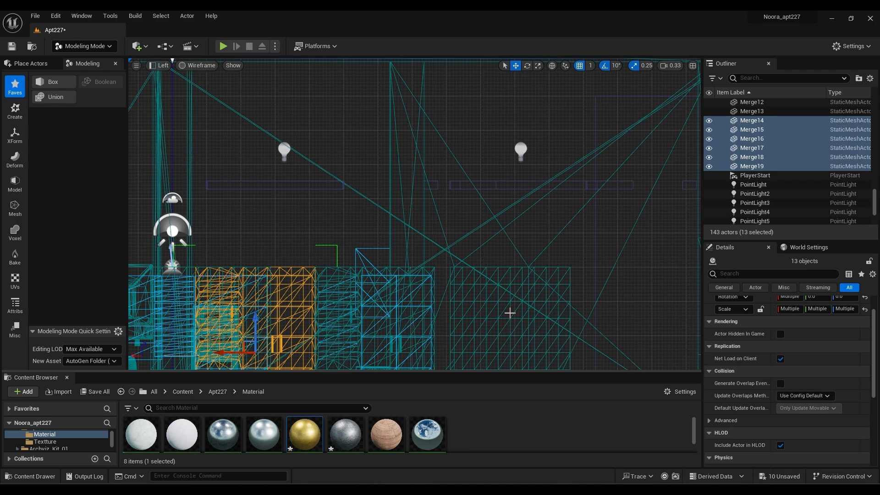
key("alt+h")
right_click_drag(462, 302, 570, 195)
key("alt+g")
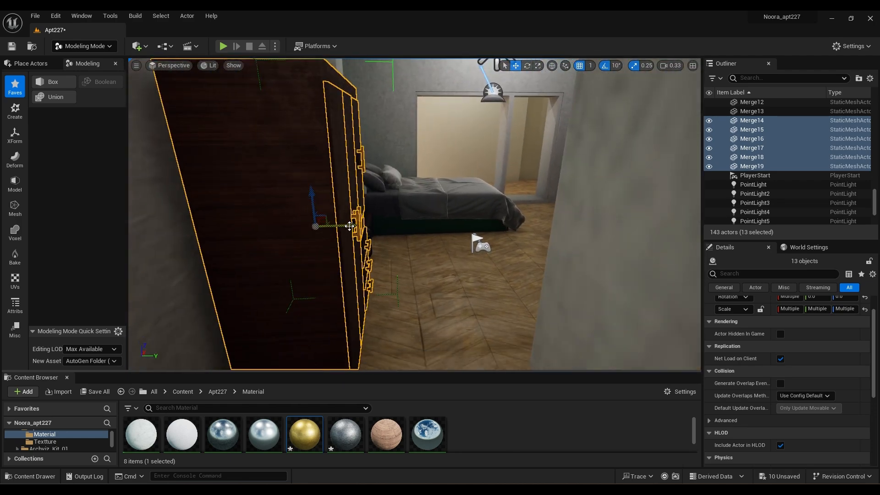
right_click_drag(349, 226, 170, 229)
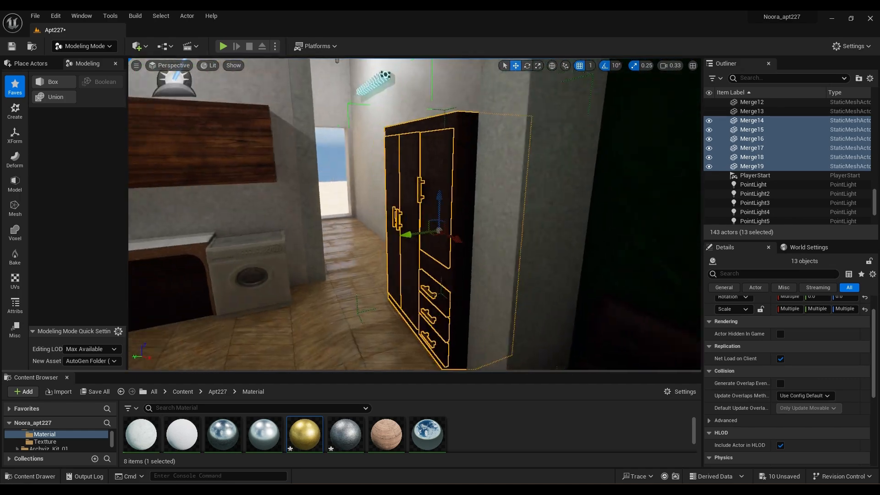
left_click_drag(257, 229, 394, 229, "alt")
Step: Play the level and walk through the apartment to inspect the placed wardrobe and the surrounding furniture
left_click(573, 285)
right_click_drag(574, 284, 504, 257)
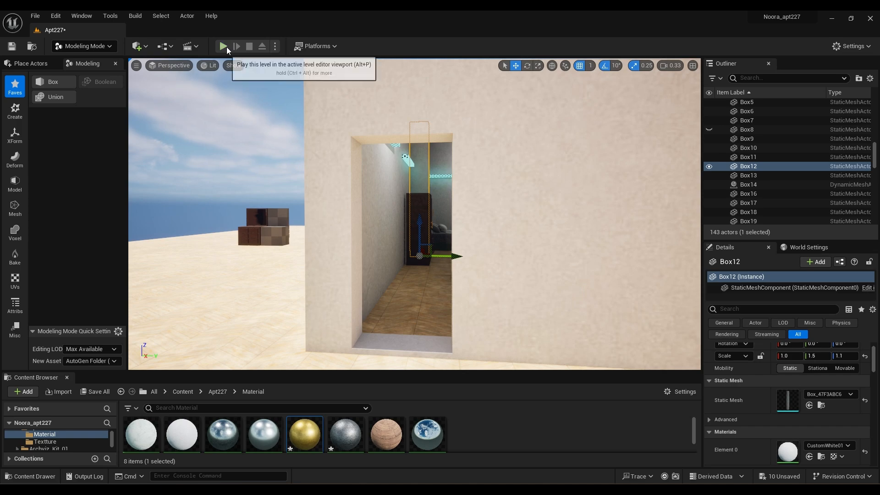
left_click(223, 47)
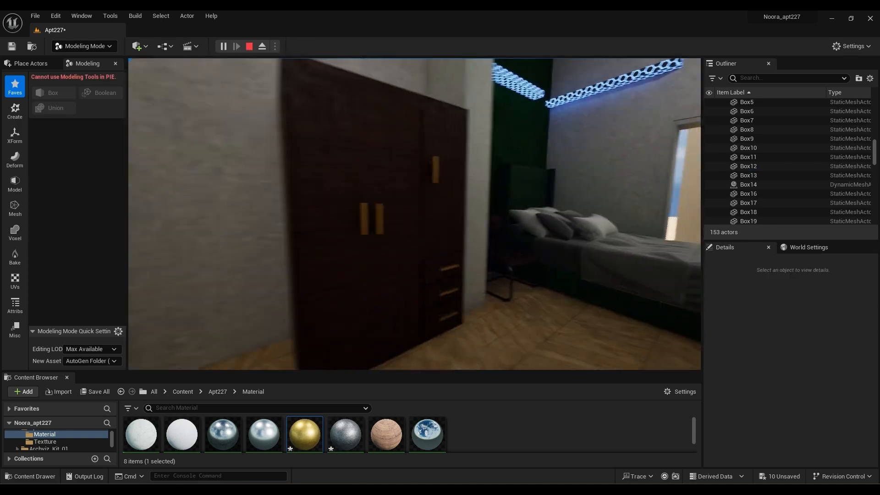
key("d")
key("w")
key("a")
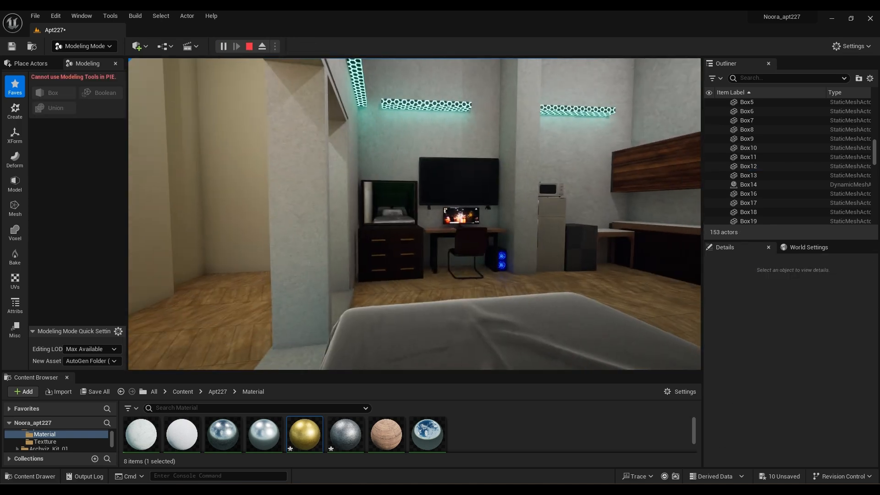
key("w")
key("d")
key("s")
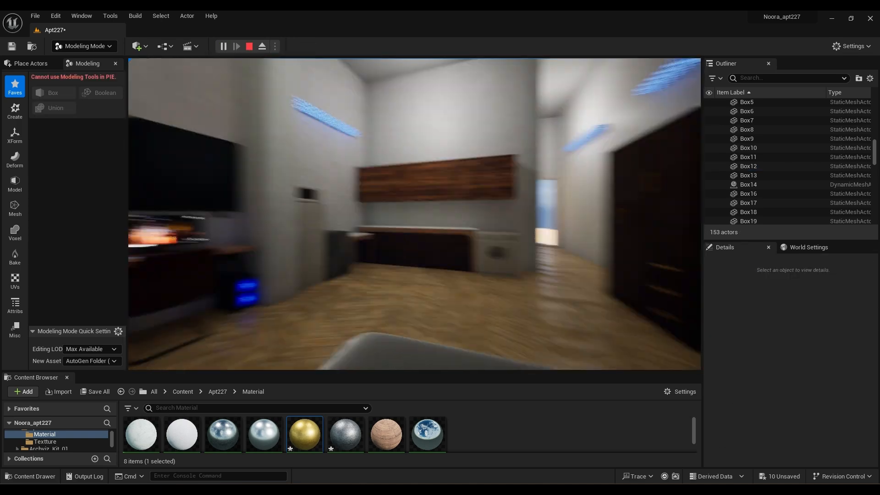